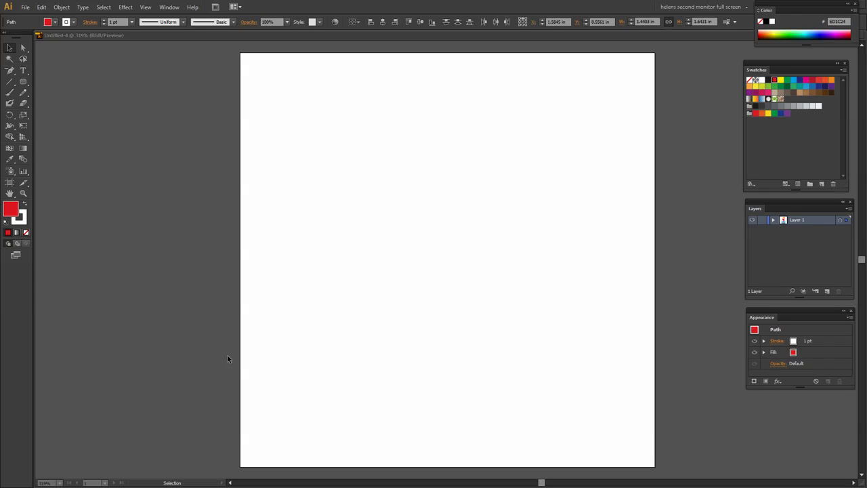
Step: Draw a rounded rectangle in the upper left of the page and fill it pink
{"action": "left_click", "coordinate": [23, 82]}
{"action": "left_click", "coordinate": [314, 158]}
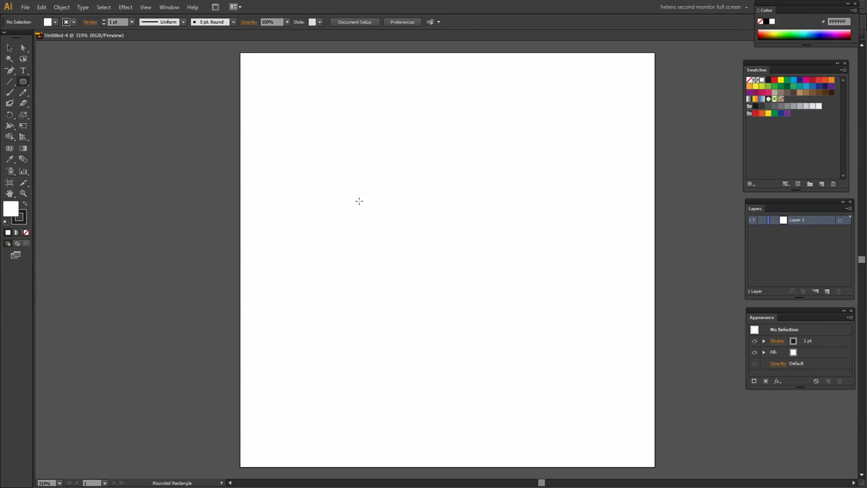
{"action": "left_click", "coordinate": [24, 81]}
{"action": "left_click_drag", "start_coordinate": [286, 150], "coordinate": [423, 244]}
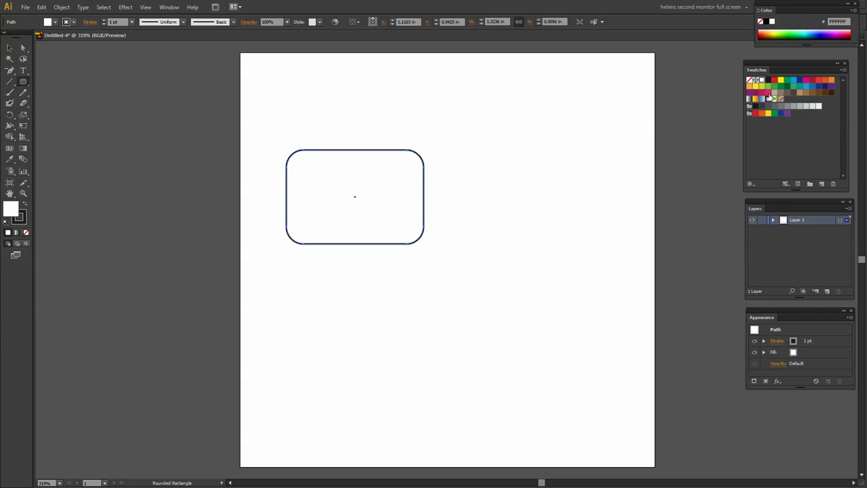
{"action": "left_click", "coordinate": [769, 93]}
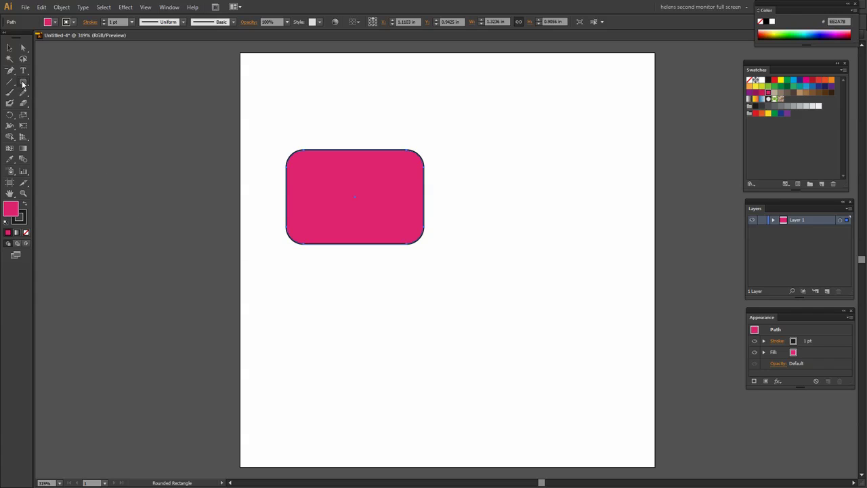
Step: Draw a blue-filled star overlapping the rectangle's right side
{"action": "left_click_drag", "start_coordinate": [23, 81], "coordinate": [58, 125]}
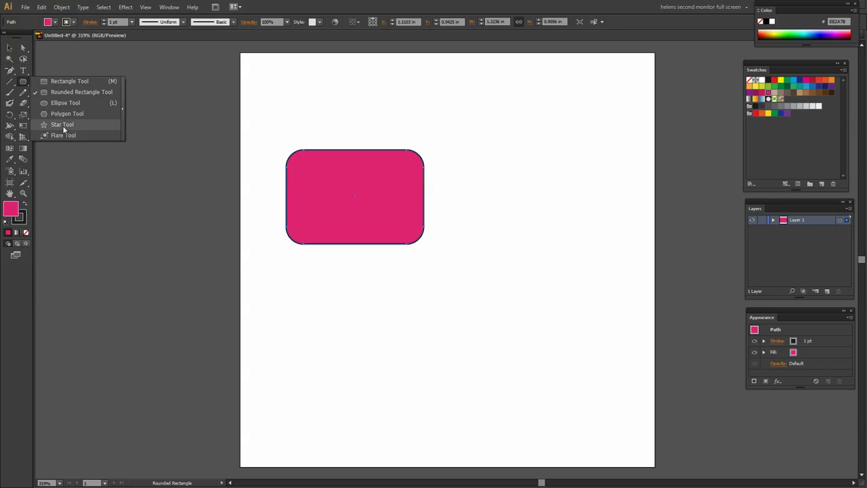
{"action": "left_click_drag", "start_coordinate": [523, 245], "coordinate": [349, 168]}
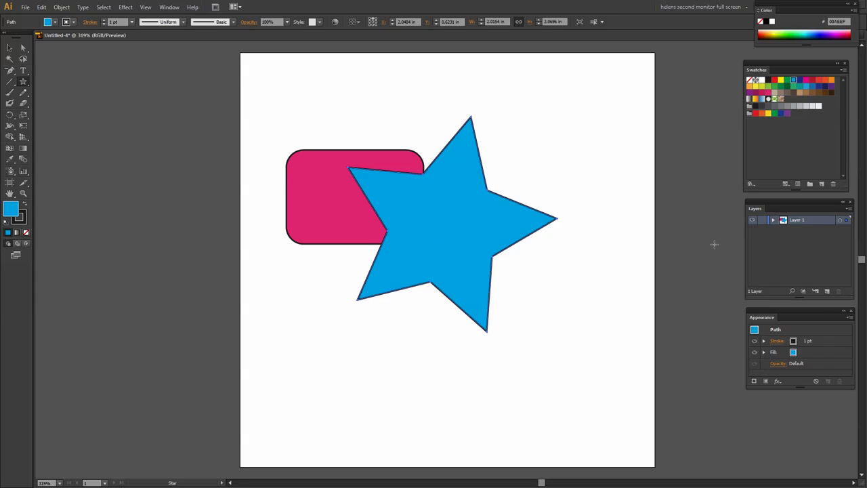
{"action": "left_click", "coordinate": [794, 80]}
Step: Select both the rectangle and star, and disable Cursor Swatch Preview in Shape Builder Tool Options
{"action": "left_click", "coordinate": [9, 49]}
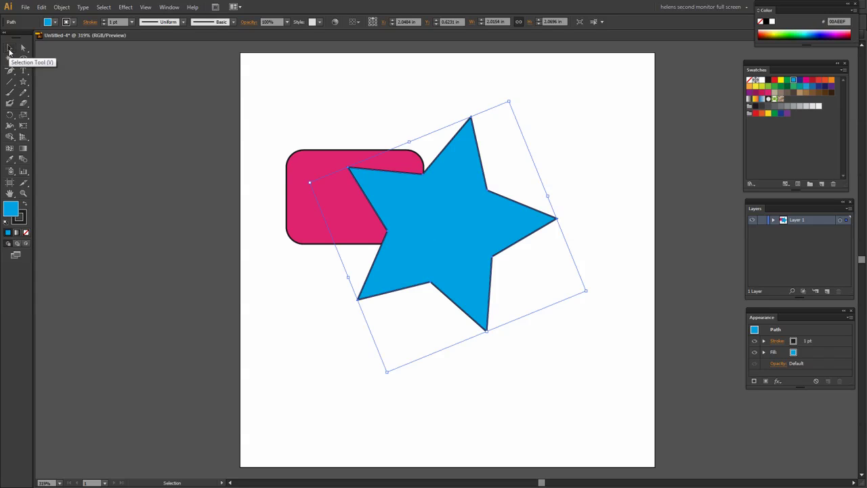
{"action": "left_click_drag", "start_coordinate": [262, 102], "coordinate": [572, 366]}
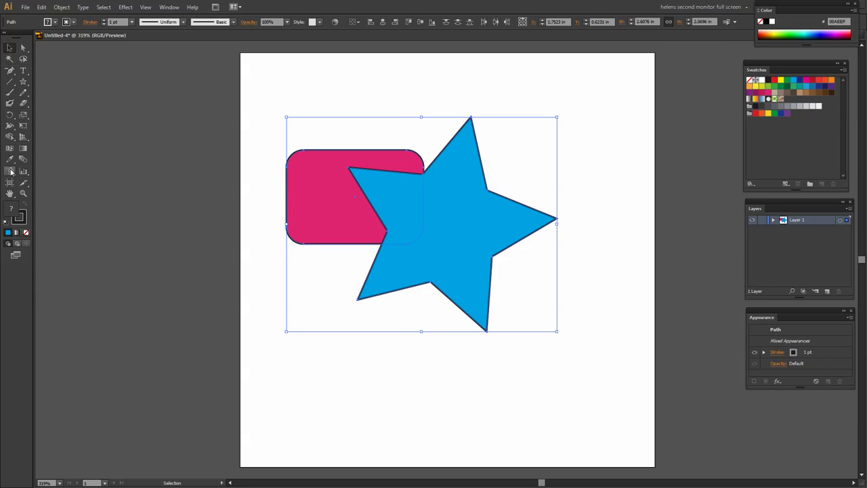
{"action": "double_click", "coordinate": [10, 138]}
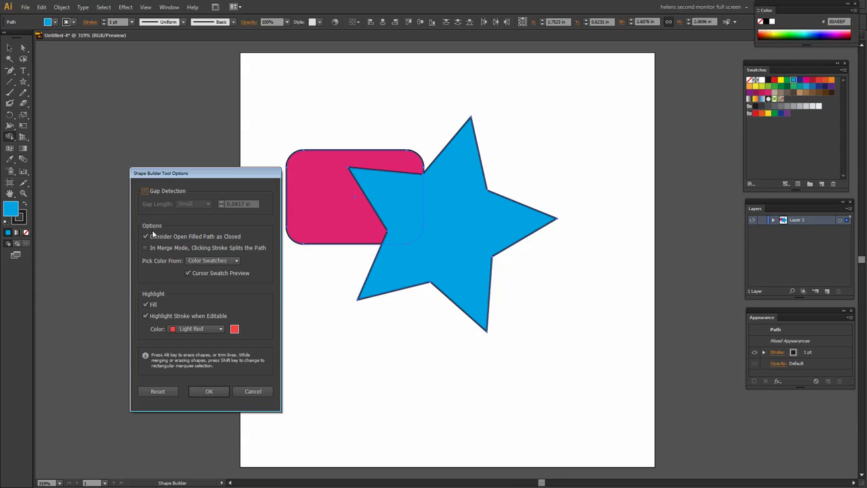
{"action": "left_click", "coordinate": [188, 273]}
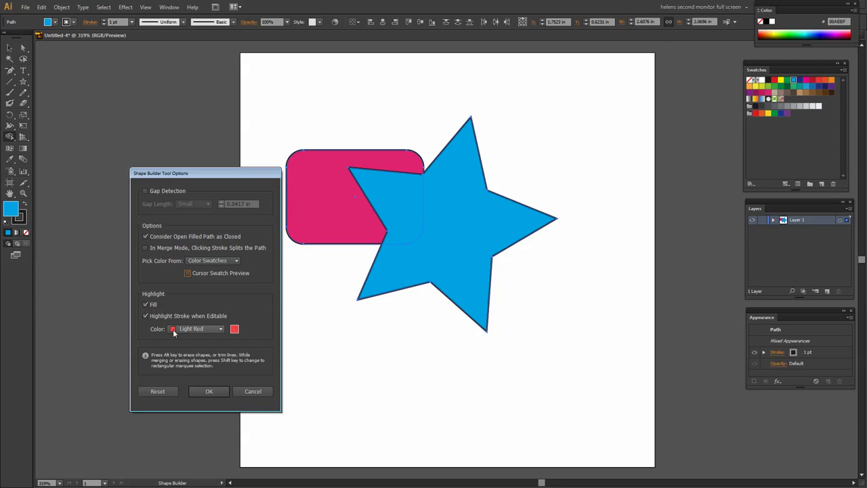
Step: Confirm the Shape Builder options and drag from the star through the overlap into the rectangle to merge them
{"action": "left_click", "coordinate": [209, 391]}
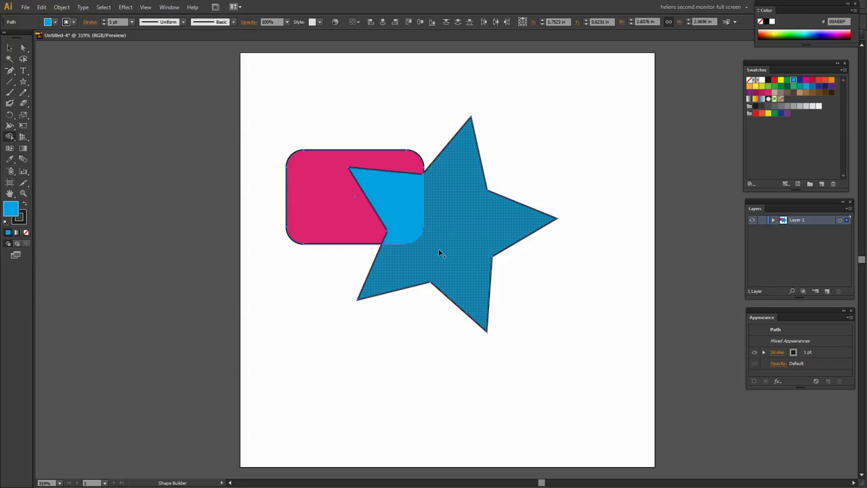
{"action": "left_click_drag", "start_coordinate": [444, 260], "coordinate": [386, 189]}
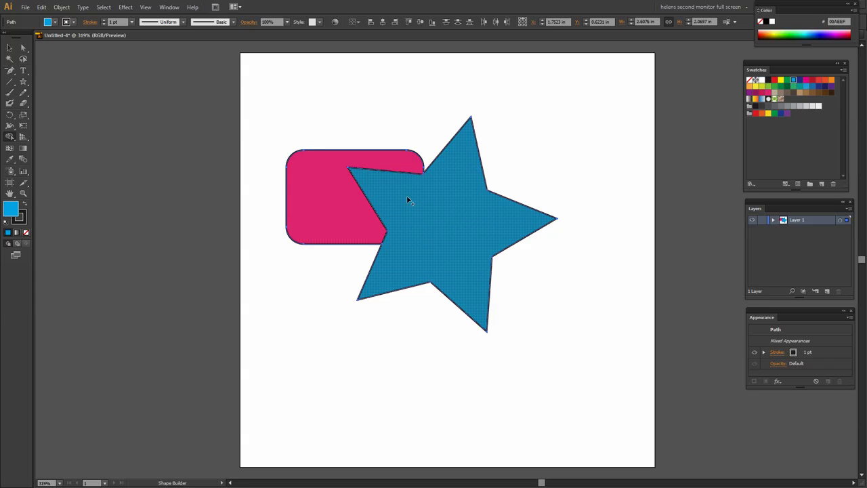
{"action": "left_click_drag", "start_coordinate": [407, 200], "coordinate": [319, 212]}
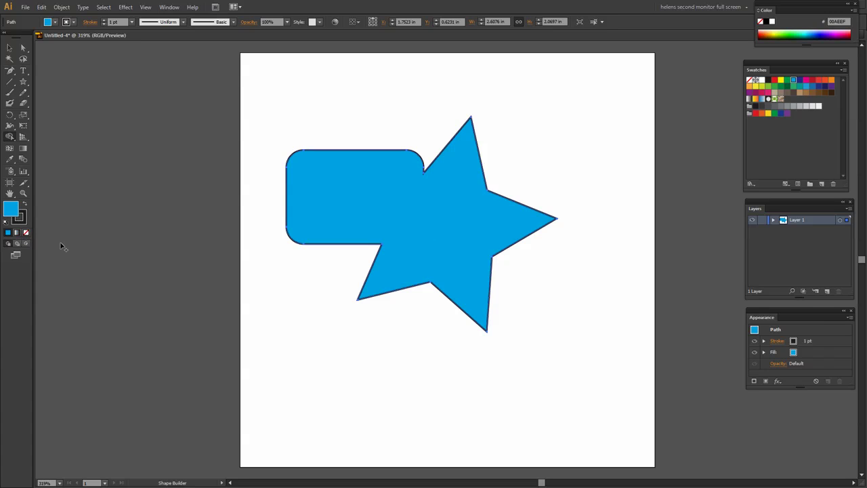
Step: Undo the merge, then Alt-click the rectangle–star overlap with Shape Builder to cut it away
{"action": "key", "text": "v"}
{"action": "key", "text": "ctrl+z"}
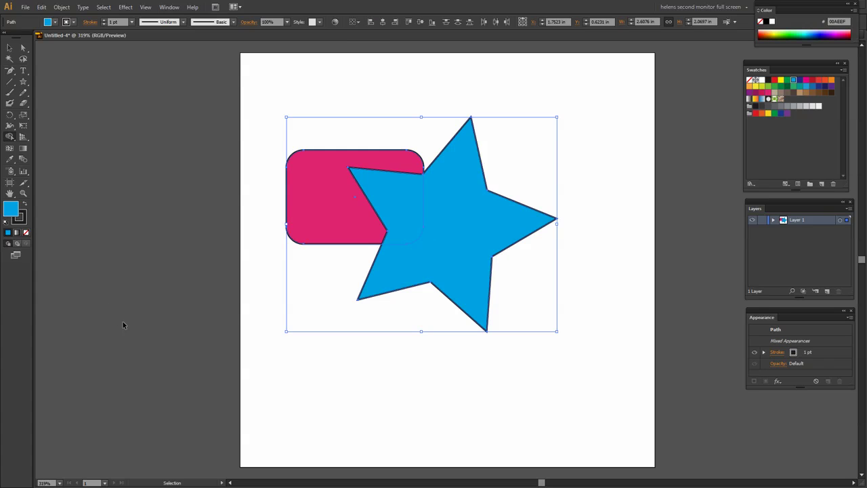
{"action": "key", "text": "shift+m"}
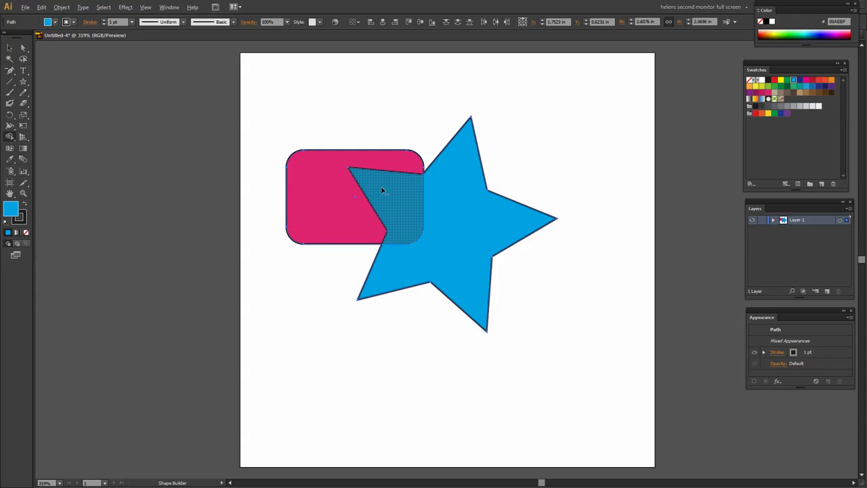
{"action": "key", "text": "alt"}
{"action": "left_click", "coordinate": [406, 214]}
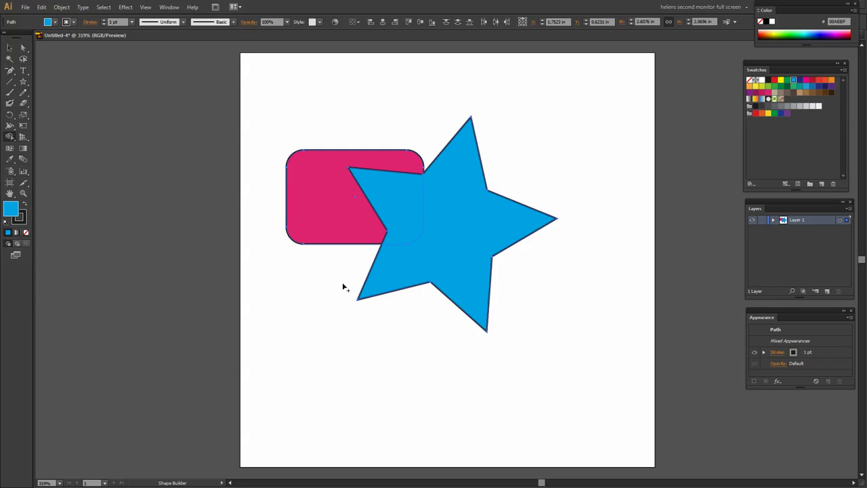
{"action": "left_click", "coordinate": [397, 193], "text": "alt"}
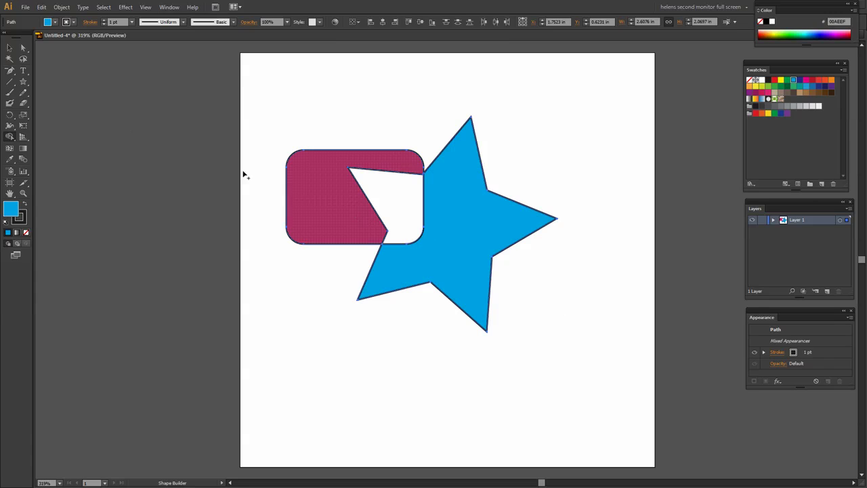
Step: Pull the notched pink shape and the blue star apart to reveal the removed overlap
{"action": "key", "text": "v"}
{"action": "left_click", "coordinate": [332, 384]}
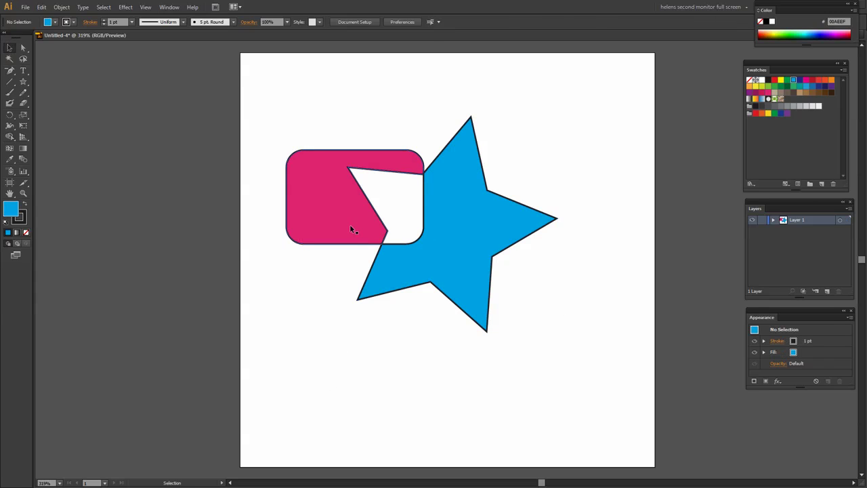
{"action": "left_click", "coordinate": [351, 229]}
{"action": "left_click_drag", "start_coordinate": [336, 182], "coordinate": [314, 128]}
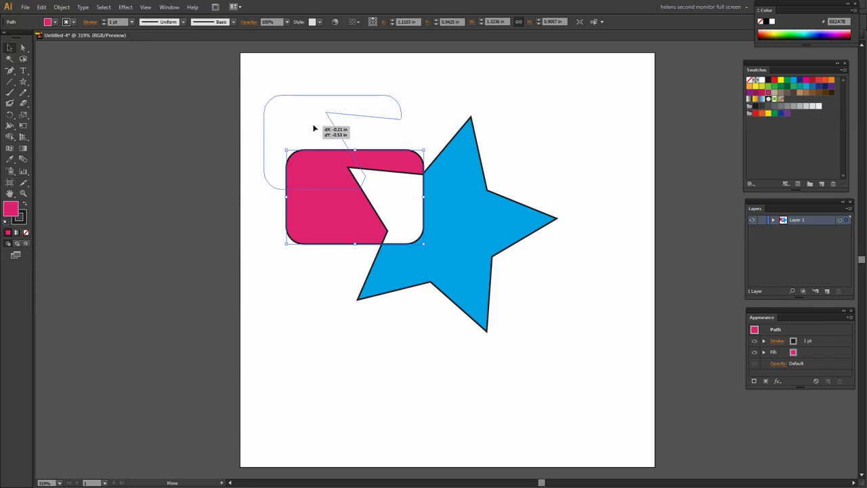
{"action": "left_click_drag", "start_coordinate": [464, 248], "coordinate": [512, 247]}
Step: Push the two pieces back together, then select and delete both shapes
{"action": "left_click", "coordinate": [461, 356]}
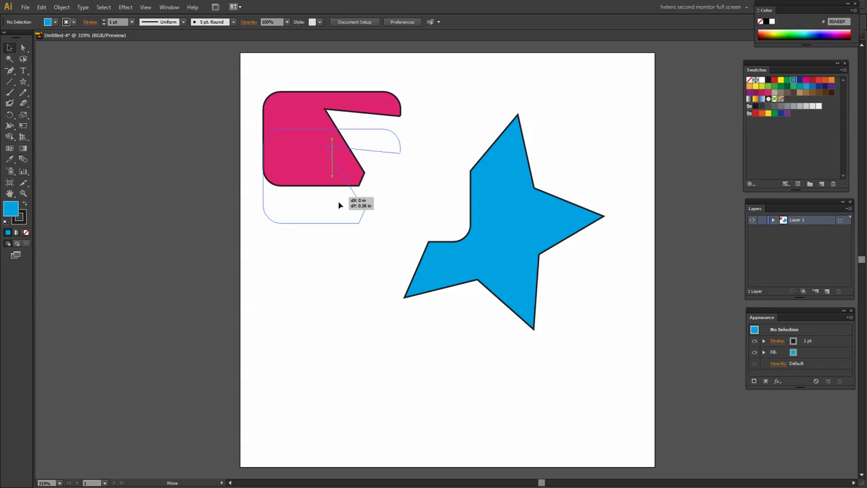
{"action": "left_click_drag", "start_coordinate": [339, 205], "coordinate": [339, 220]}
{"action": "left_click_drag", "start_coordinate": [493, 264], "coordinate": [466, 278]}
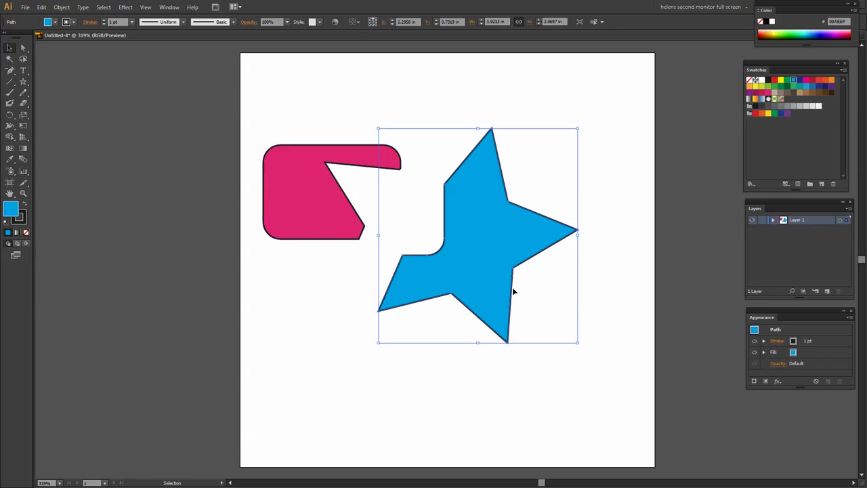
{"action": "left_click_drag", "start_coordinate": [303, 202], "coordinate": [332, 223]}
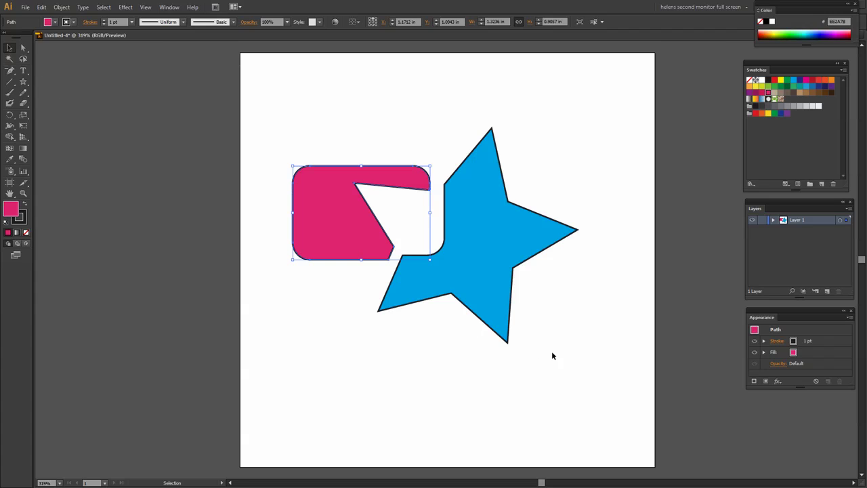
{"action": "left_click_drag", "start_coordinate": [552, 356], "coordinate": [268, 110]}
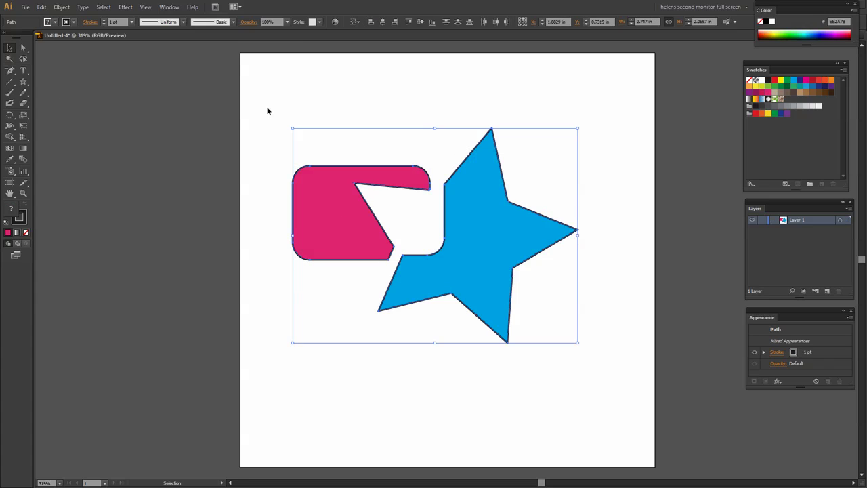
{"action": "key", "text": "Delete"}
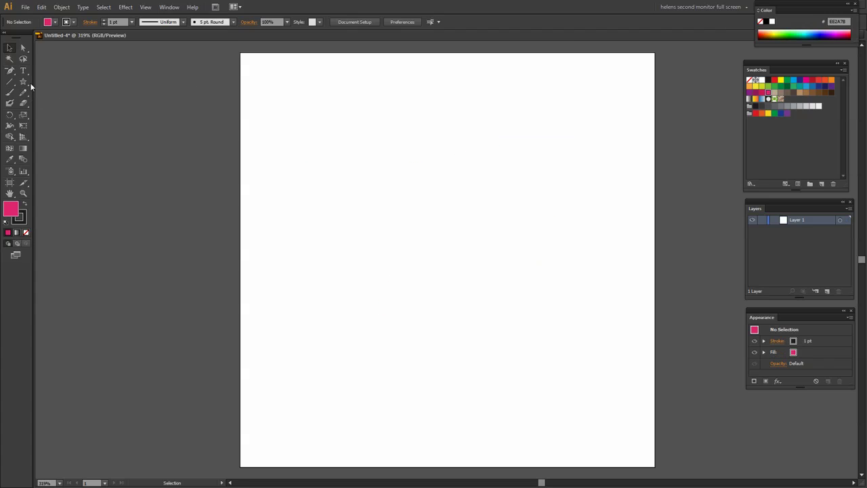
Step: Draw an overlapping pink circle, rounded rectangle above it, and a star across both
{"action": "left_click_drag", "start_coordinate": [23, 81], "coordinate": [52, 100]}
{"action": "left_click_drag", "start_coordinate": [296, 194], "coordinate": [407, 308]}
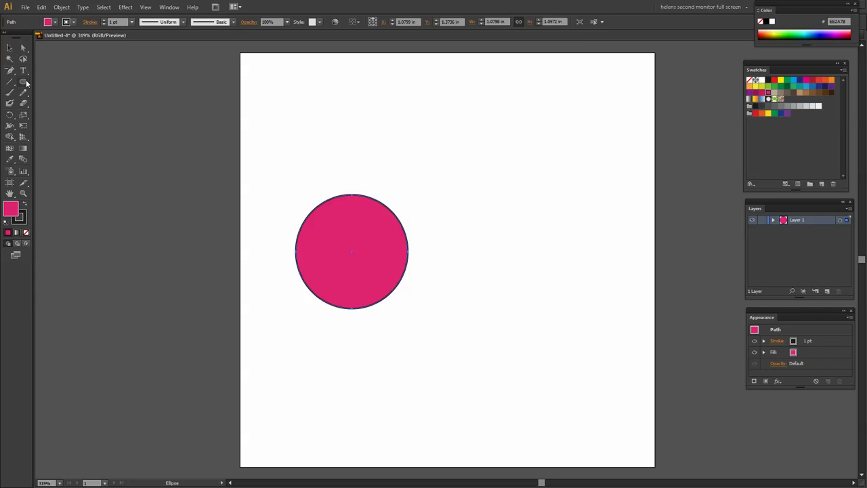
{"action": "left_click_drag", "start_coordinate": [26, 82], "coordinate": [52, 92]}
{"action": "left_click_drag", "start_coordinate": [315, 116], "coordinate": [449, 224]}
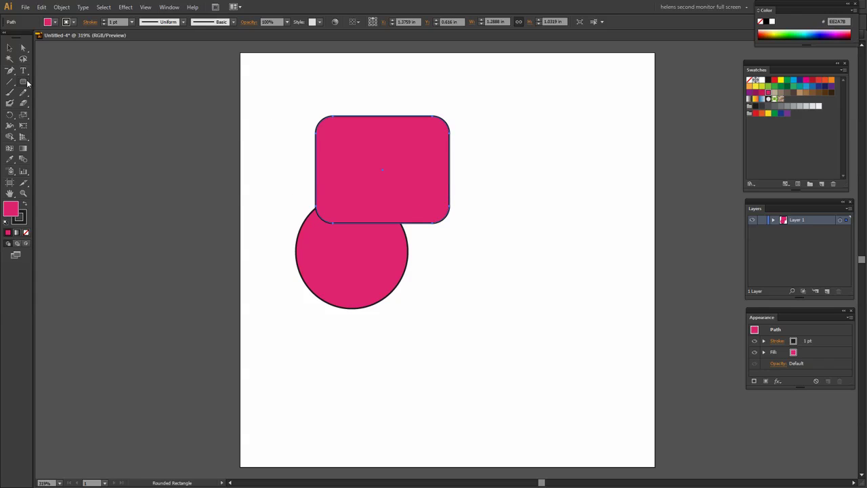
{"action": "left_click_drag", "start_coordinate": [27, 82], "coordinate": [51, 126]}
{"action": "left_click_drag", "start_coordinate": [374, 191], "coordinate": [468, 295]}
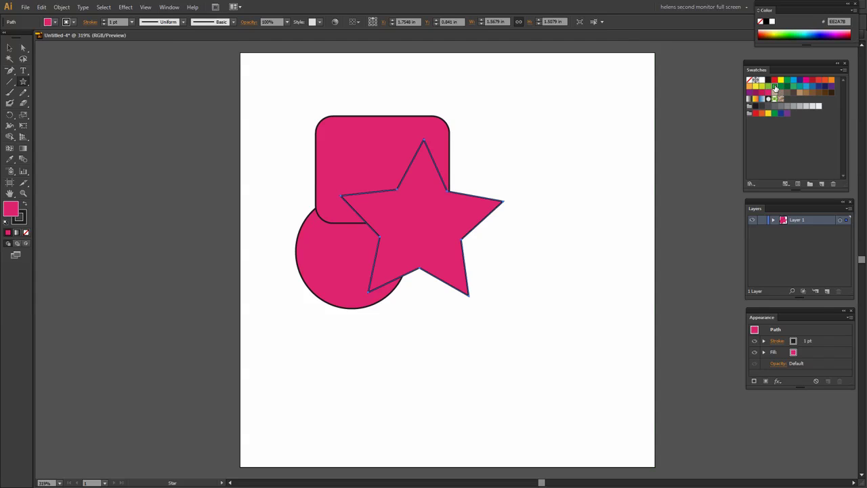
Step: Fill the star green and the rounded rectangle orange
{"action": "left_click", "coordinate": [775, 86]}
{"action": "left_click", "coordinate": [11, 48]}
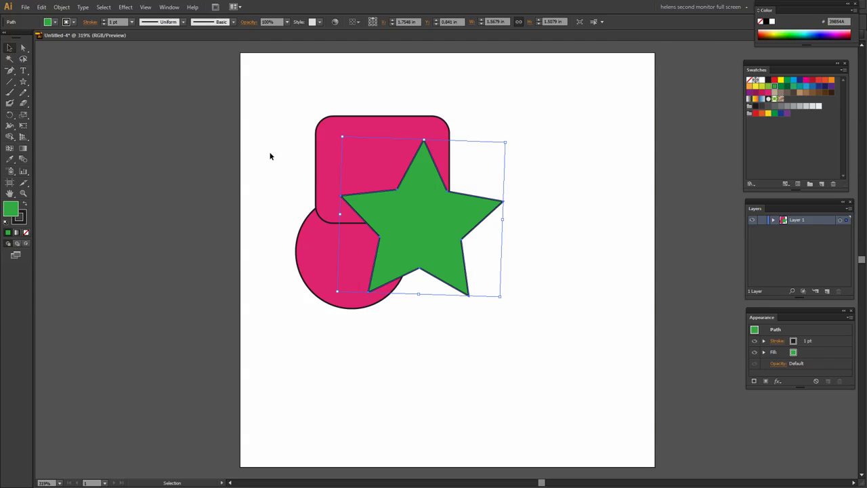
{"action": "left_click", "coordinate": [326, 148]}
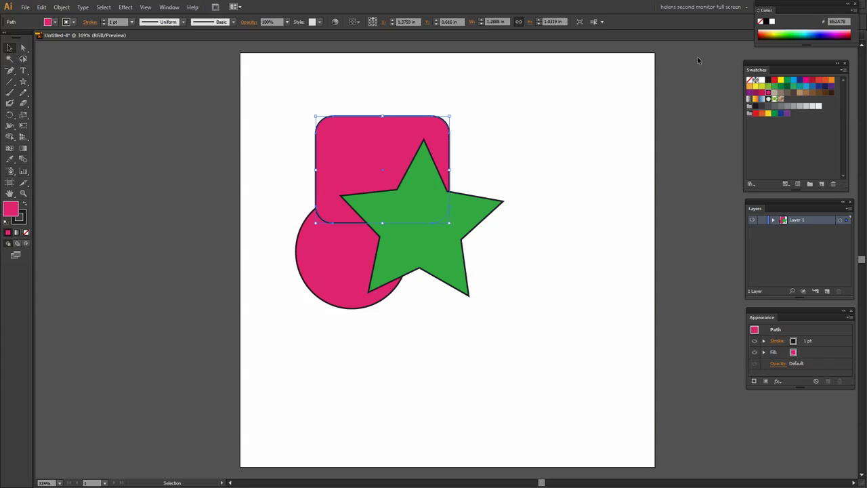
{"action": "left_click", "coordinate": [825, 79]}
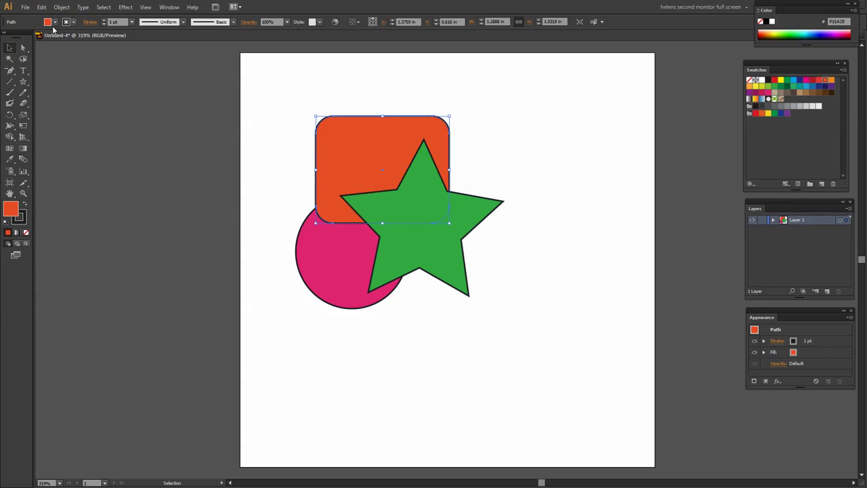
Step: Select the circle, rounded rectangle and star, and open the Shape Builder Tool Options dialog
{"action": "left_click_drag", "start_coordinate": [506, 348], "coordinate": [275, 89]}
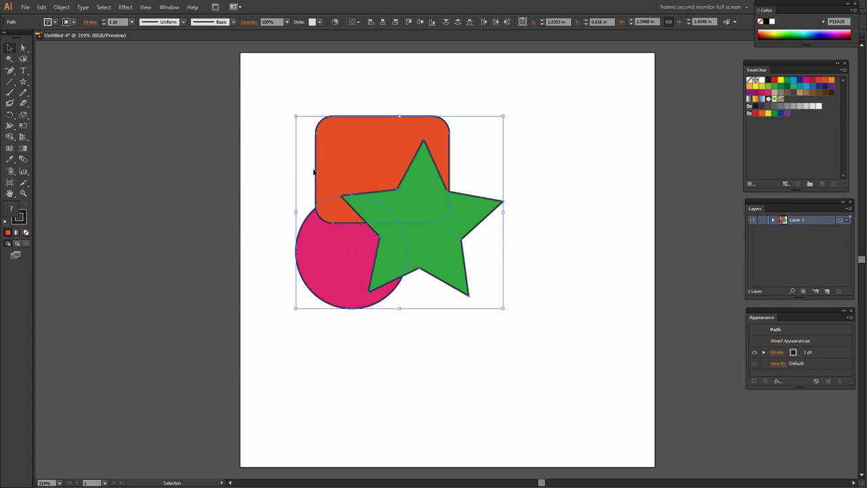
{"action": "left_click", "coordinate": [10, 136]}
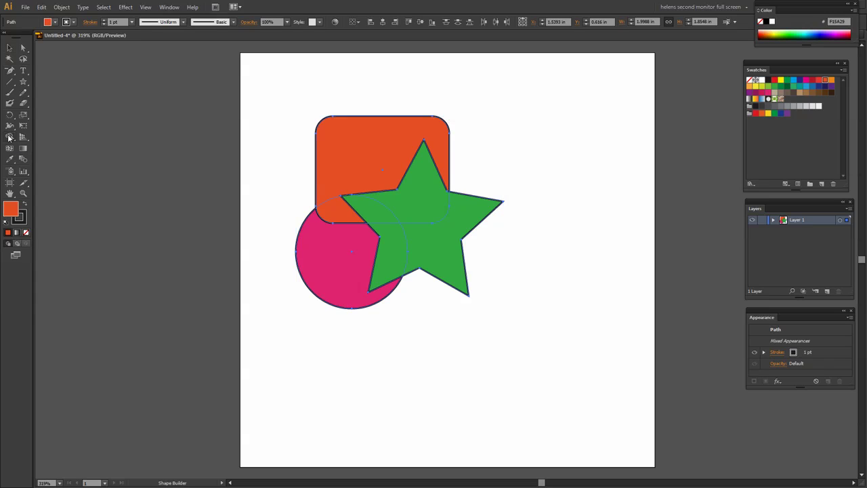
{"action": "double_click", "coordinate": [10, 136]}
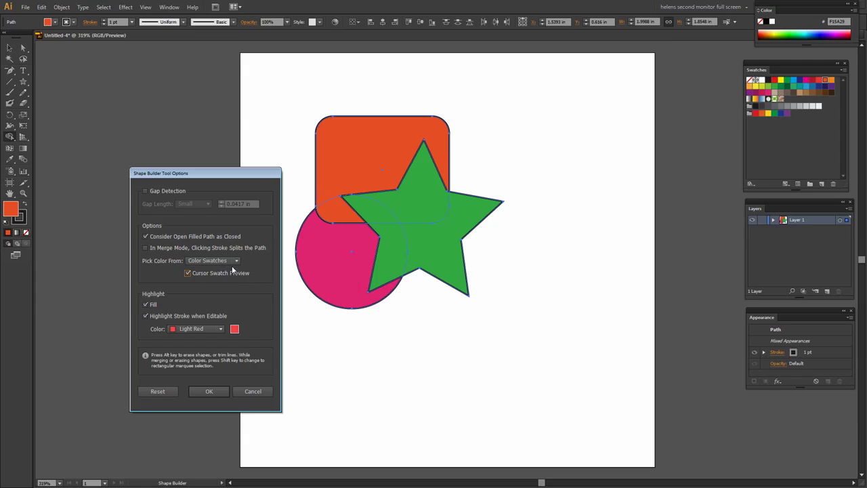
Step: Confirm the Shape Builder options and step through the fill swatches with the arrow keys
{"action": "left_click", "coordinate": [209, 392]}
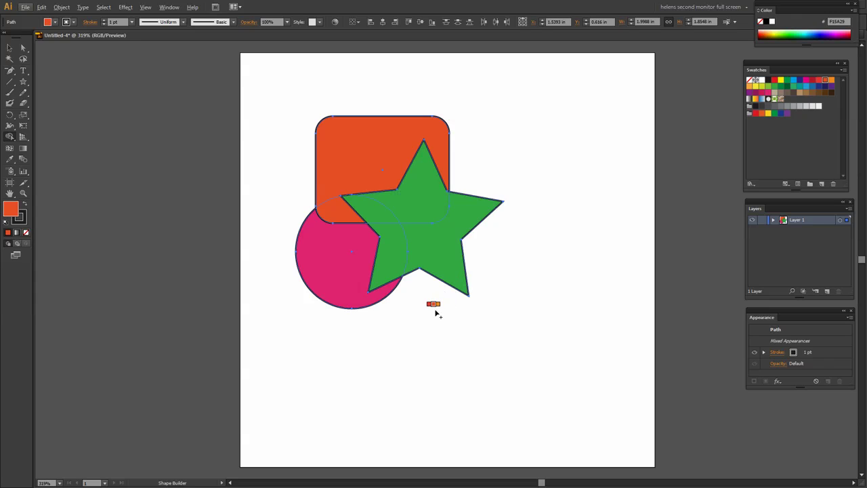
{"action": "key", "text": "Right"}
{"action": "key", "text": "Right"}
{"action": "key", "text": "Left"}
{"action": "key", "text": "Left"}
{"action": "key", "text": "Left"}
{"action": "key", "text": "Left"}
{"action": "key", "text": "Left"}
{"action": "key", "text": "Left"}
{"action": "key", "text": "Left"}
{"action": "key", "text": "Left"}
{"action": "key", "text": "Left"}
{"action": "key", "text": "Left"}
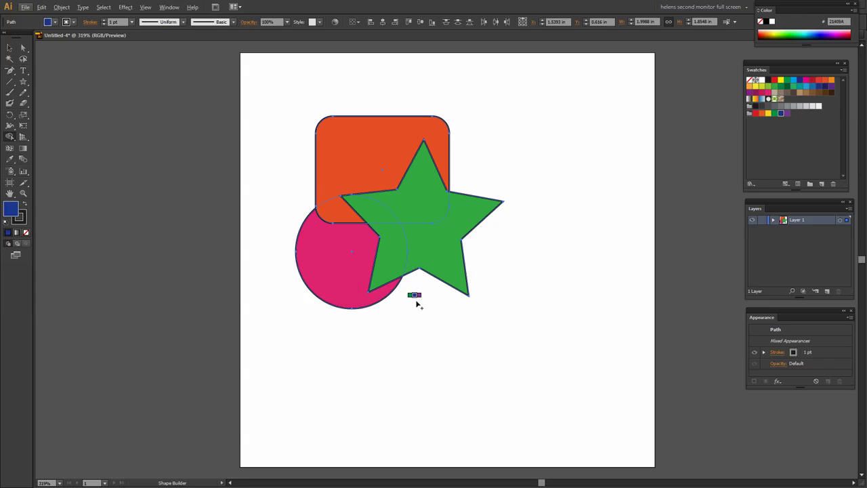
{"action": "key", "text": "Right"}
{"action": "key", "text": "Right"}
{"action": "key", "text": "Right"}
{"action": "key", "text": "Right"}
{"action": "key", "text": "Left"}
{"action": "key", "text": "Left"}
{"action": "key", "text": "Left"}
{"action": "key", "text": "Left"}
{"action": "key", "text": "Left"}
{"action": "key", "text": "Left"}
{"action": "key", "text": "Right"}
{"action": "key", "text": "Right"}
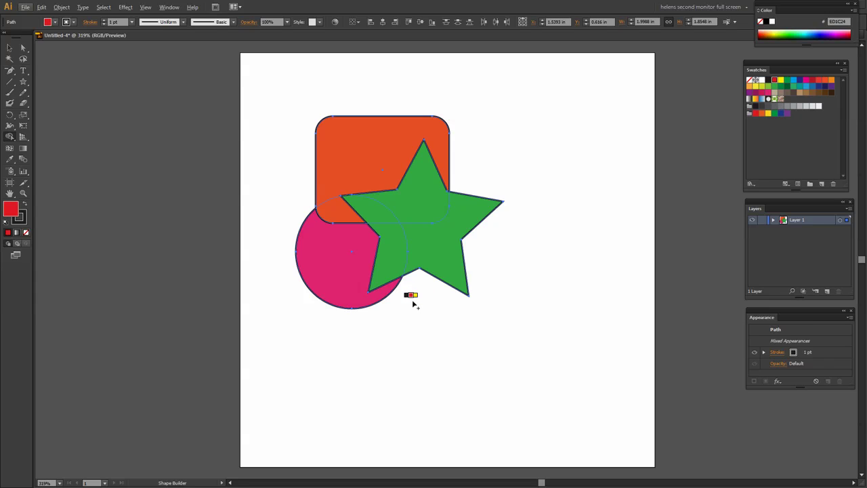
{"action": "key", "text": "Right"}
{"action": "key", "text": "Right"}
{"action": "key", "text": "Right"}
{"action": "key", "text": "Right"}
{"action": "key", "text": "Left"}
{"action": "key", "text": "Left"}
{"action": "key", "text": "Left"}
{"action": "key", "text": "Left"}
{"action": "key", "text": "Left"}
{"action": "key", "text": "Left"}
{"action": "key", "text": "Right"}
{"action": "key", "text": "Right"}
Step: Keep cycling the Shape Builder swatches until red is the active fill
{"action": "key", "text": "Right"}
{"action": "key", "text": "Right"}
{"action": "key", "text": "Right"}
{"action": "key", "text": "Right"}
{"action": "key", "text": "Up"}
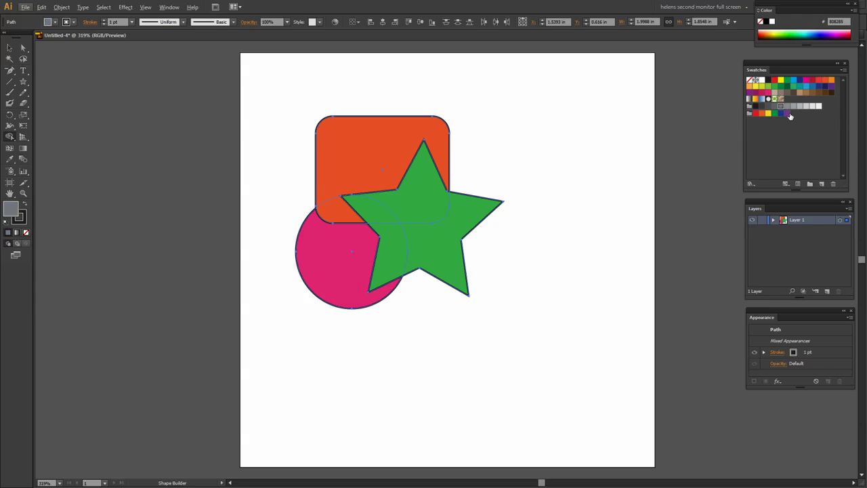
{"action": "key", "text": "Down"}
{"action": "key", "text": "Left"}
{"action": "key", "text": "Left"}
{"action": "key", "text": "Left"}
{"action": "key", "text": "Left"}
{"action": "key", "text": "Right"}
{"action": "key", "text": "Right"}
{"action": "key", "text": "Right"}
{"action": "key", "text": "Right"}
{"action": "key", "text": "Up"}
{"action": "key", "text": "Right"}
{"action": "key", "text": "Right"}
{"action": "key", "text": "Right"}
{"action": "key", "text": "Right"}
{"action": "key", "text": "Right"}
{"action": "key", "text": "Left"}
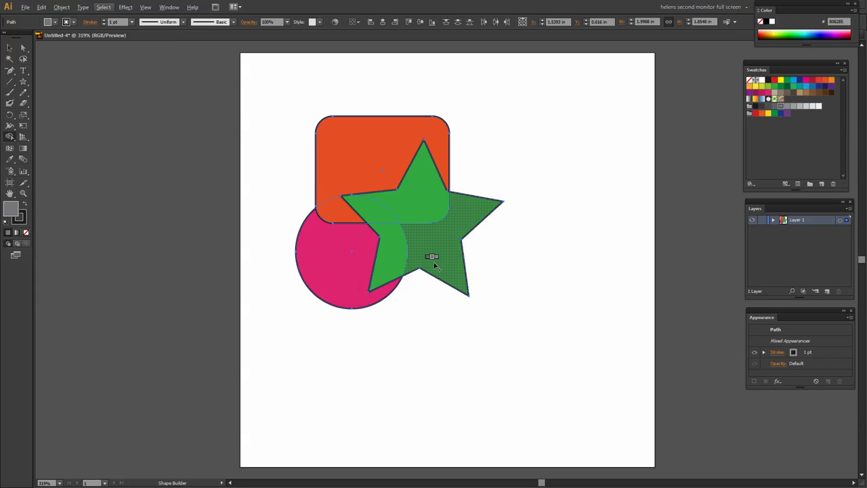
{"action": "key", "text": "Left"}
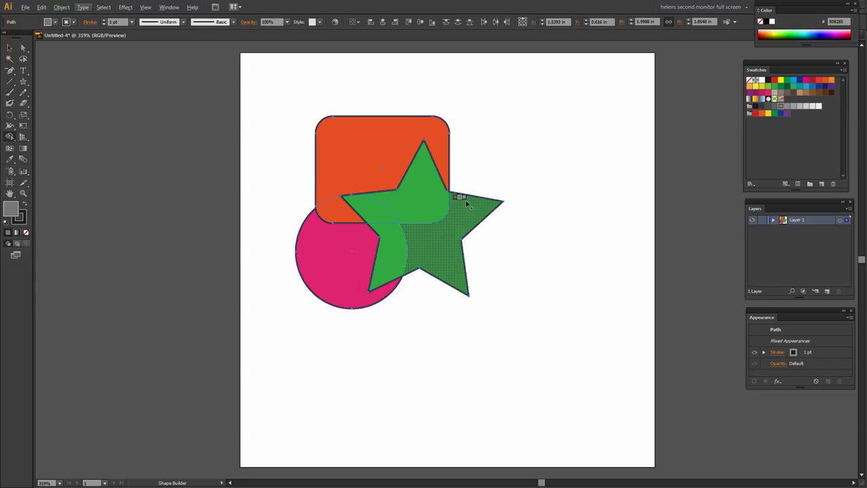
{"action": "key", "text": "Left"}
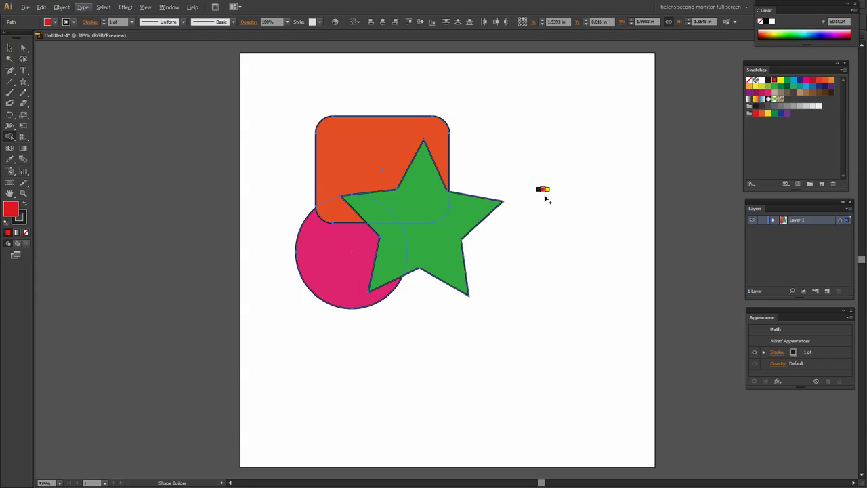
{"action": "key", "text": "Right"}
{"action": "key", "text": "Right"}
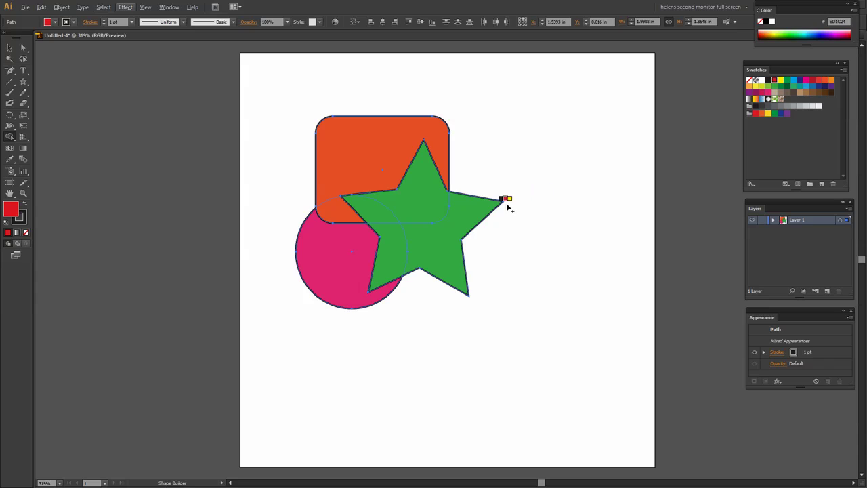
Step: Fill the star–square overlap red and the circle–star overlap cyan-blue
{"action": "left_click", "coordinate": [416, 194]}
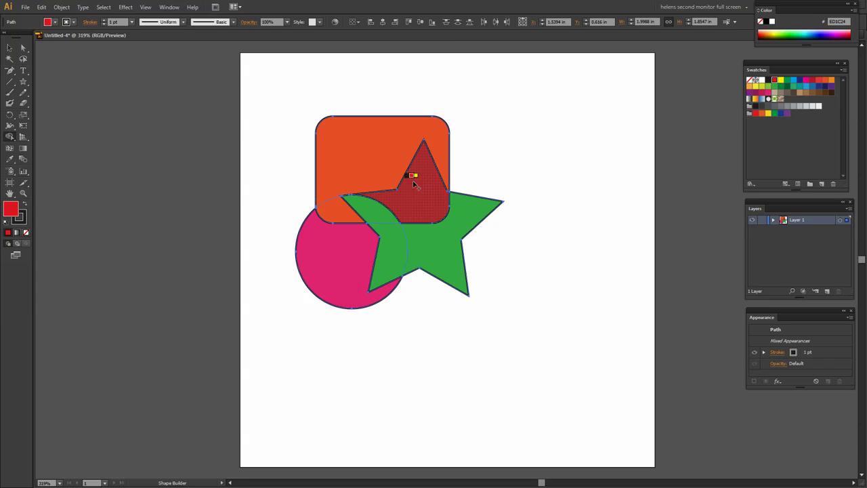
{"action": "key", "text": "Right"}
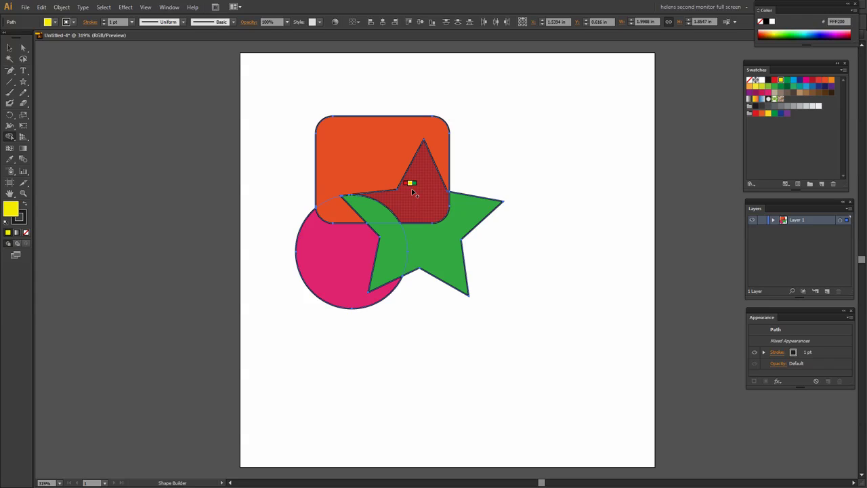
{"action": "key", "text": "Right"}
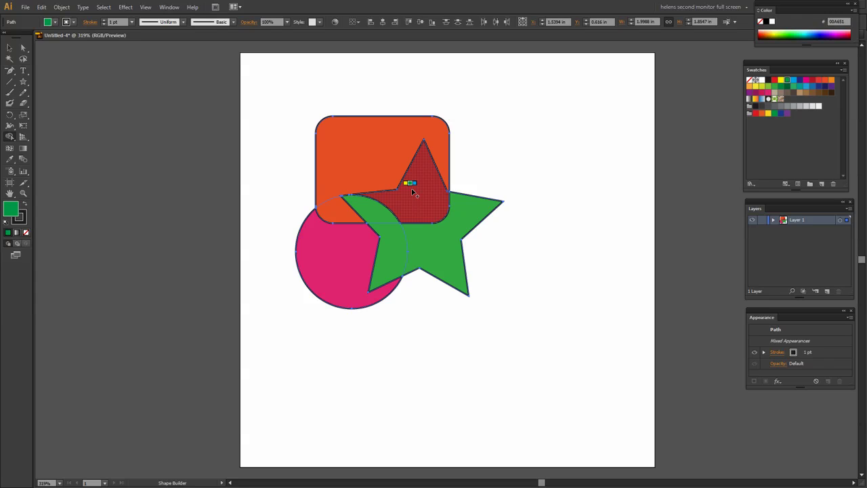
{"action": "key", "text": "Right"}
{"action": "left_click", "coordinate": [397, 263]}
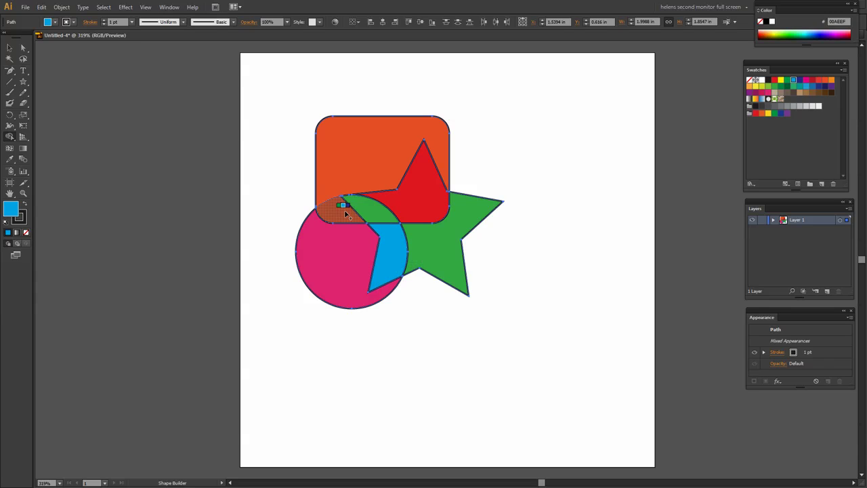
Step: Merge the square's lower overlaps with the star tip into one piece and fill it orange
{"action": "key", "text": "Right"}
{"action": "key", "text": "Right"}
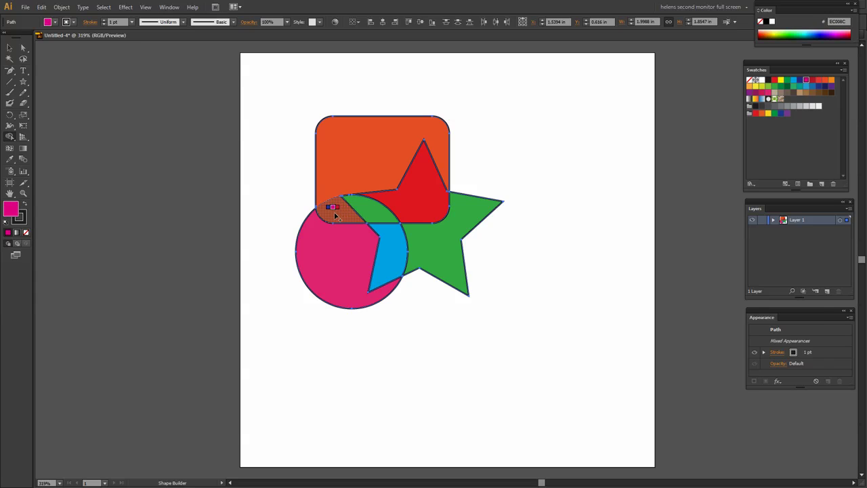
{"action": "key", "text": "Right"}
{"action": "key", "text": "Right"}
{"action": "mouse_move", "coordinate": [348, 212]}
{"action": "left_mouse_down"}
{"action": "mouse_move", "coordinate": [352, 206]}
{"action": "mouse_move", "coordinate": [389, 216]}
{"action": "mouse_move", "coordinate": [382, 204]}
{"action": "left_mouse_up"}
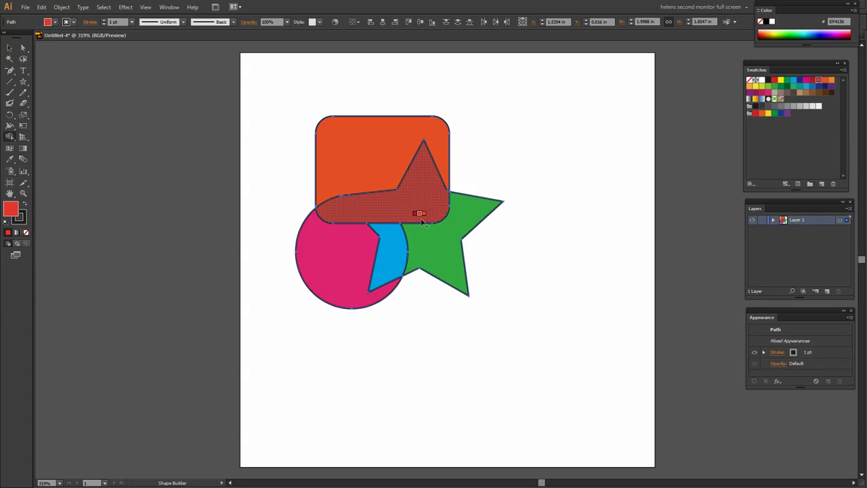
{"action": "key", "text": "Right"}
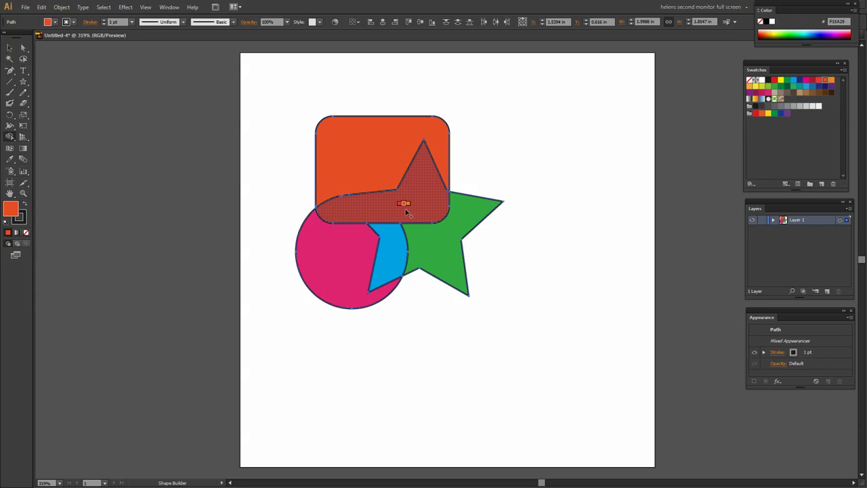
{"action": "key", "text": "Right"}
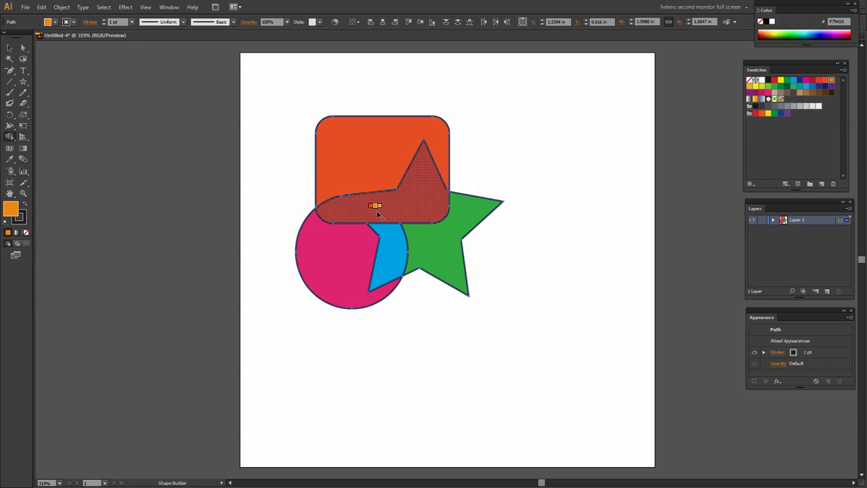
{"action": "left_click", "coordinate": [381, 212]}
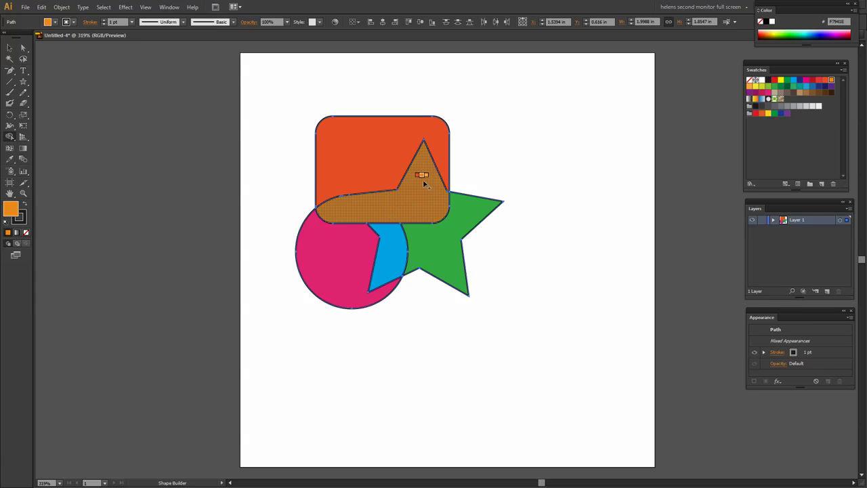
Step: Delete the blue overlap and upper square, then spread the orange, green and pink pieces apart
{"action": "left_click", "coordinate": [390, 263], "text": "alt"}
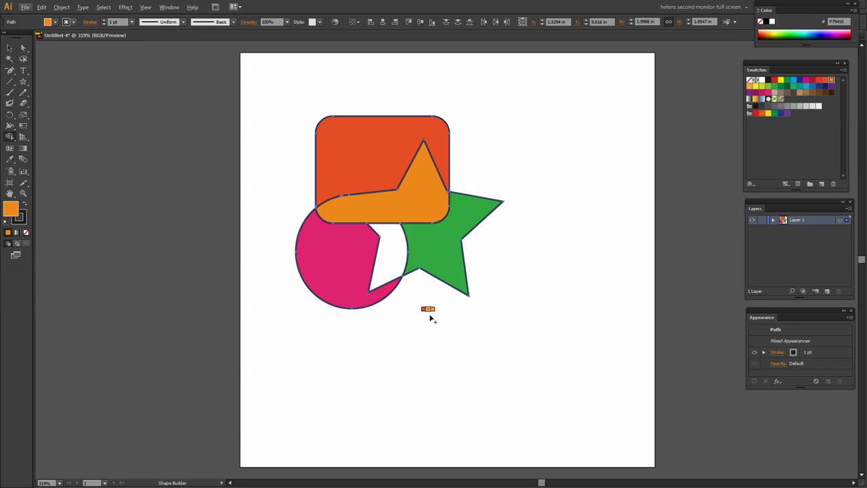
{"action": "left_click", "coordinate": [366, 176], "text": "alt"}
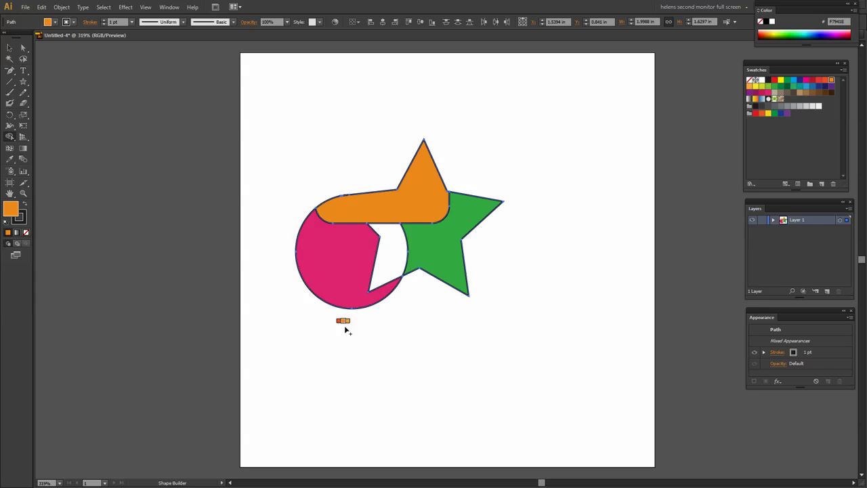
{"action": "left_click", "coordinate": [10, 48]}
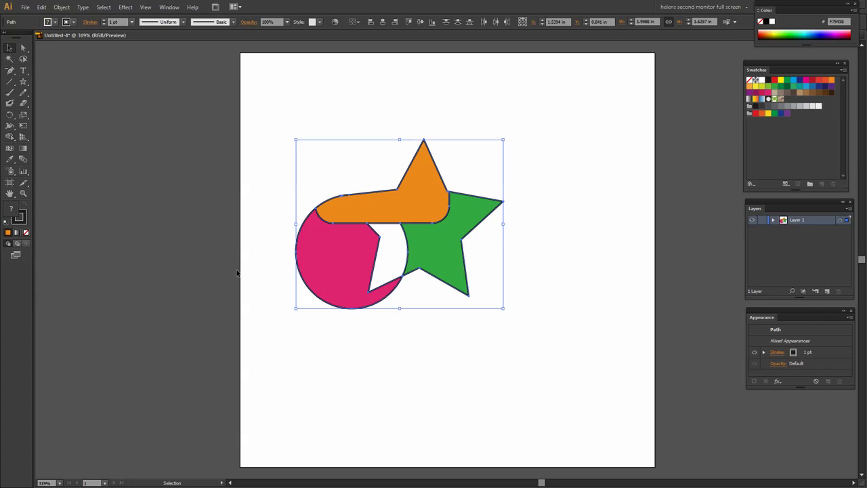
{"action": "left_click", "coordinate": [367, 384]}
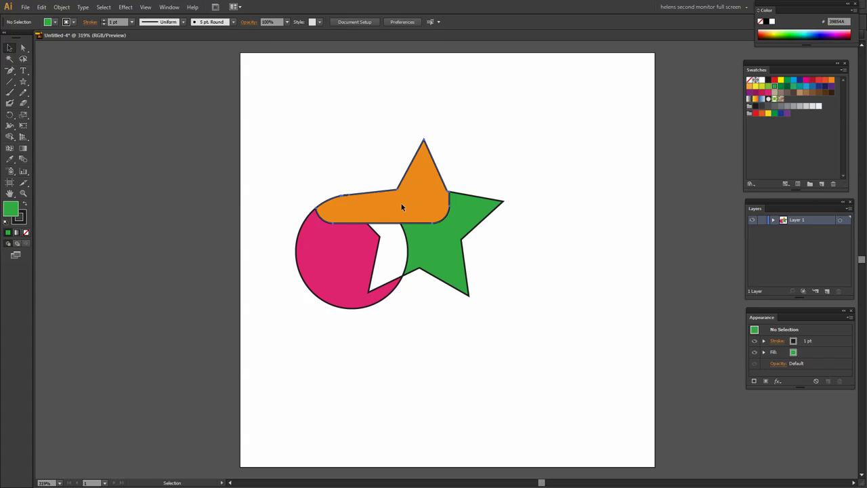
{"action": "left_click_drag", "start_coordinate": [403, 204], "coordinate": [390, 154]}
{"action": "left_click_drag", "start_coordinate": [436, 250], "coordinate": [477, 244]}
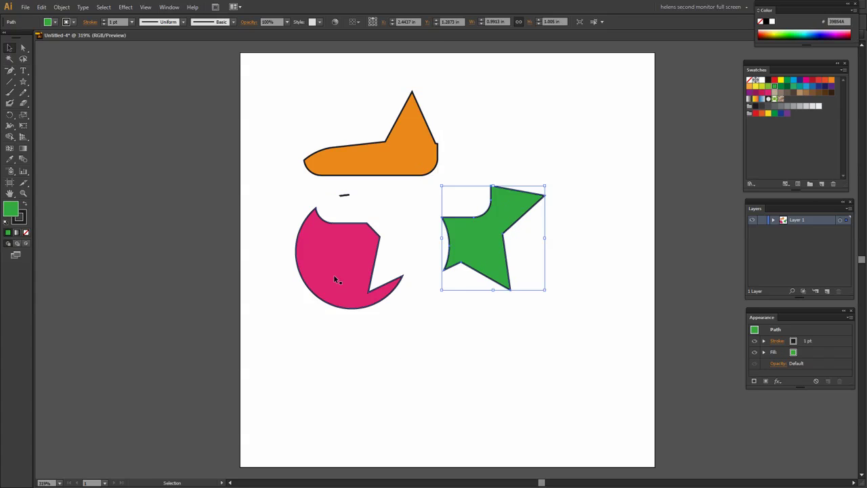
{"action": "left_click_drag", "start_coordinate": [334, 281], "coordinate": [335, 320]}
{"action": "left_click", "coordinate": [489, 394]}
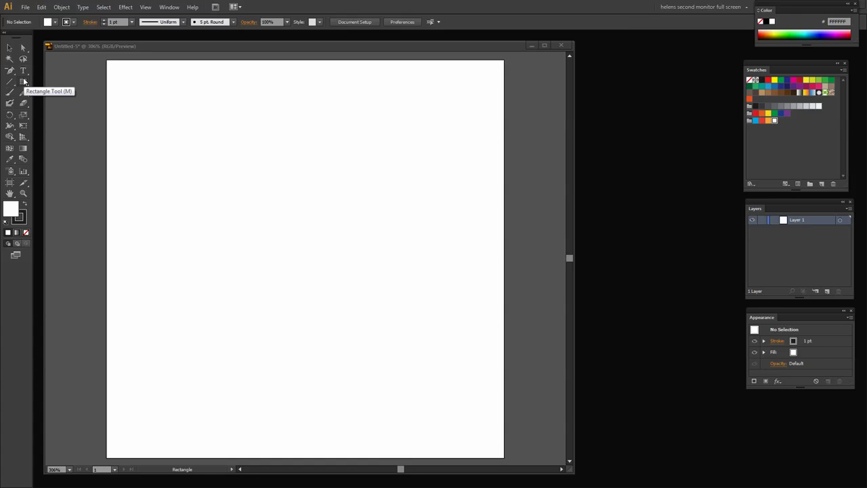
Step: Draw a large cyan-blue rectangle across the page with no outline
{"action": "left_click", "coordinate": [23, 81]}
{"action": "left_click_drag", "start_coordinate": [121, 105], "coordinate": [487, 348]}
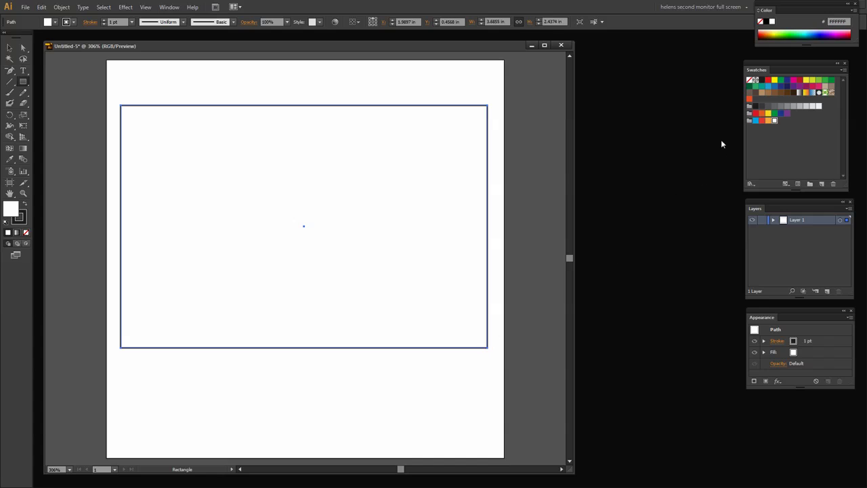
{"action": "left_click", "coordinate": [755, 120]}
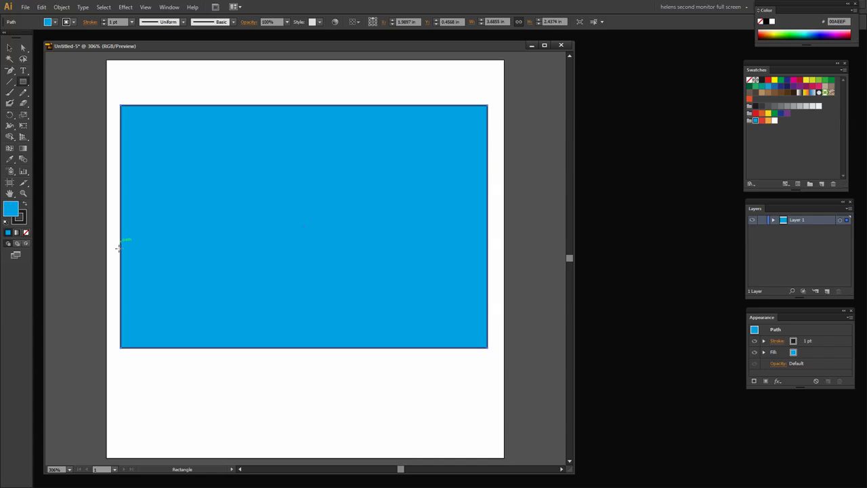
{"action": "left_click", "coordinate": [20, 220]}
{"action": "left_click", "coordinate": [26, 233]}
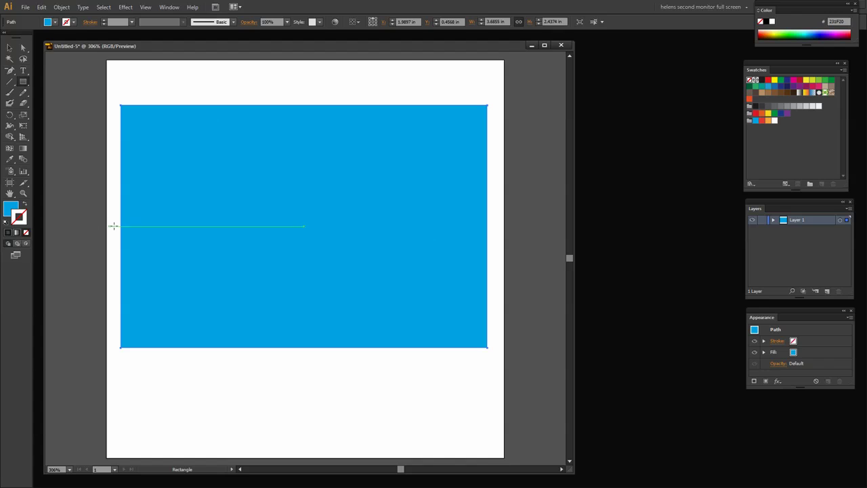
{"action": "left_click", "coordinate": [10, 209]}
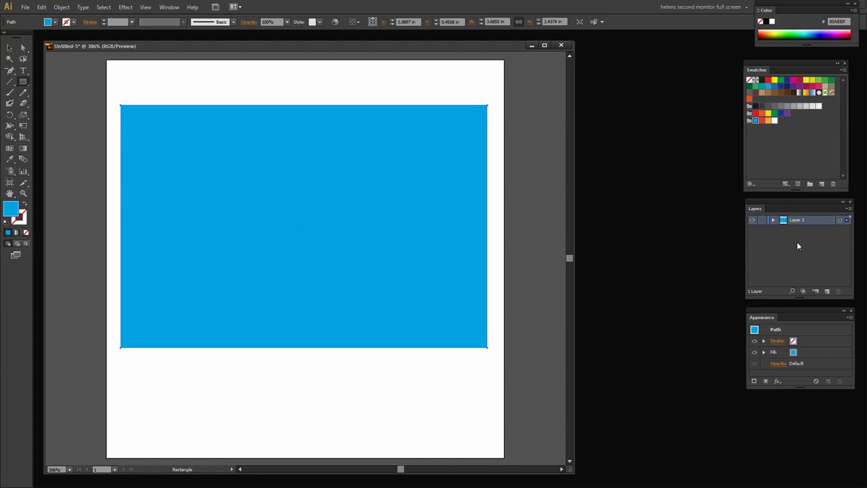
Step: Lock the sky rectangle in the Layers panel and make white the fill colour
{"action": "left_click", "coordinate": [763, 220]}
{"action": "left_click", "coordinate": [763, 220]}
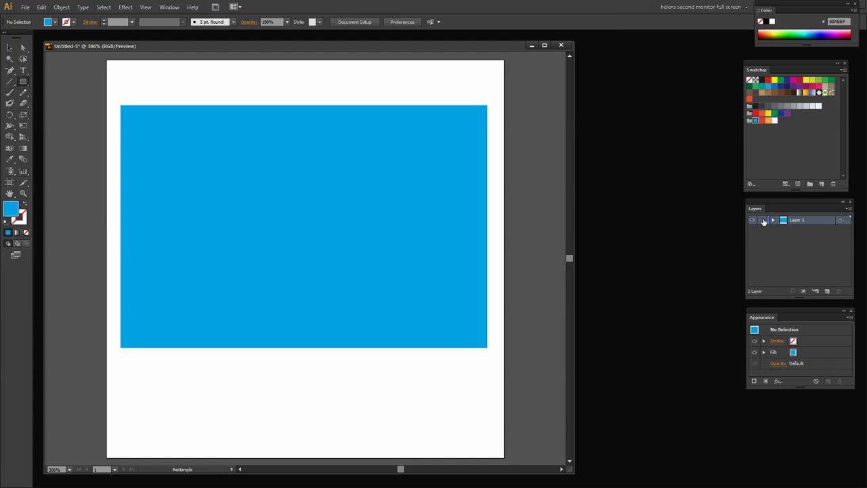
{"action": "left_click", "coordinate": [772, 221]}
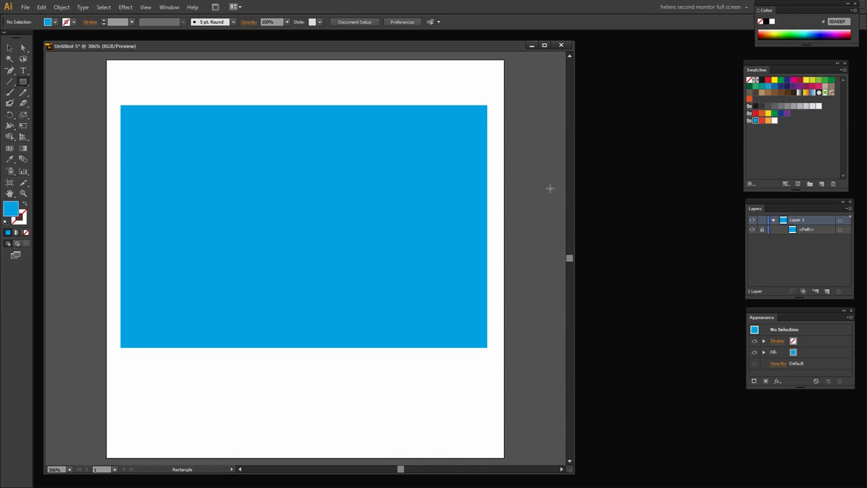
{"action": "left_click", "coordinate": [774, 120]}
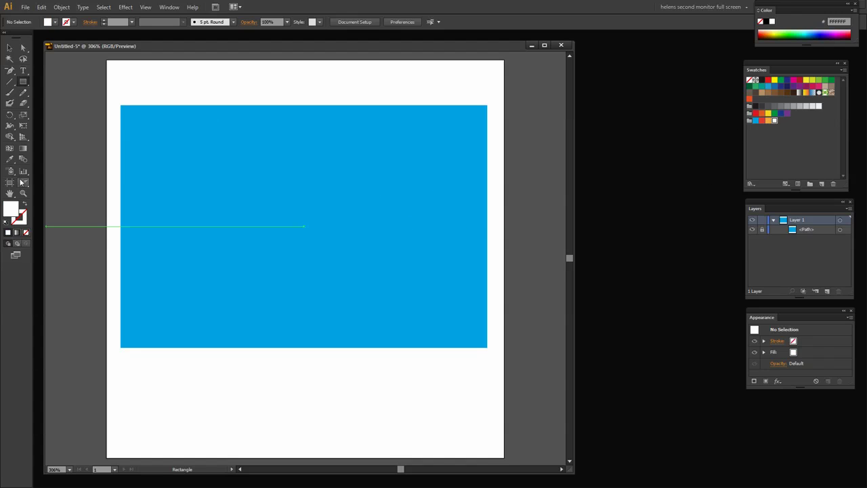
Step: Draw four white circles of different sizes on the sky with the Ellipse tool
{"action": "left_click_drag", "start_coordinate": [25, 84], "coordinate": [53, 104]}
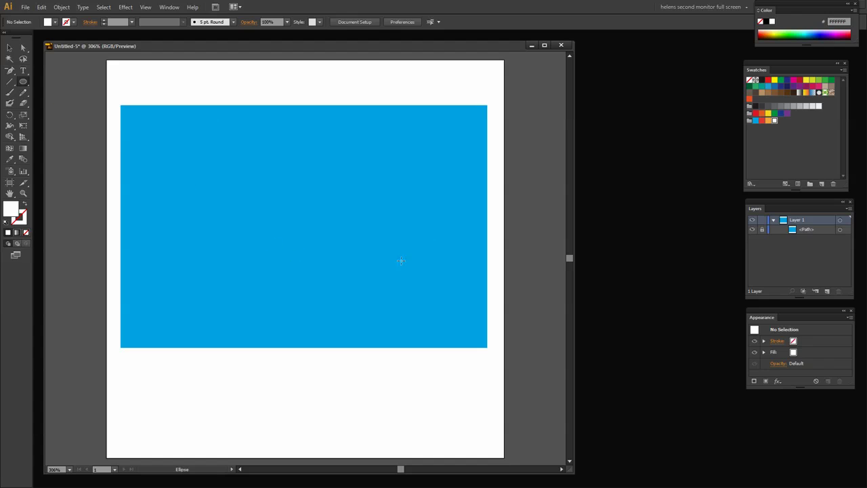
{"action": "left_click_drag", "start_coordinate": [416, 235], "coordinate": [336, 156]}
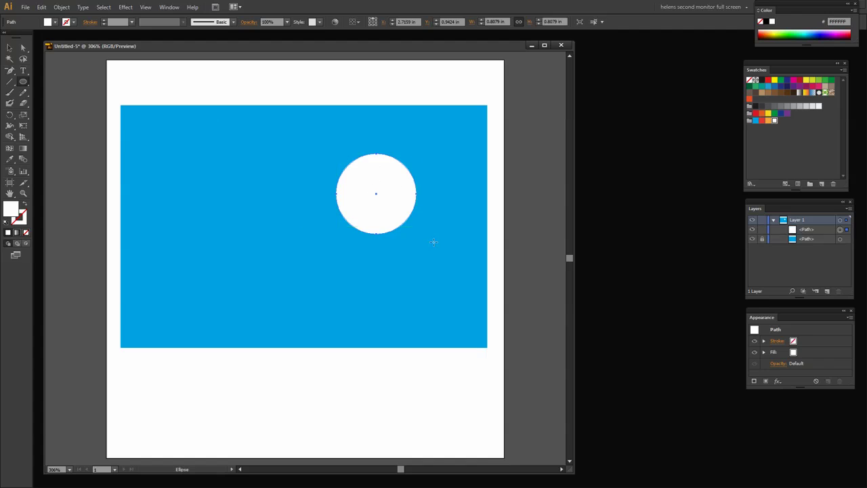
{"action": "left_click_drag", "start_coordinate": [444, 265], "coordinate": [390, 222]}
{"action": "left_click_drag", "start_coordinate": [308, 256], "coordinate": [250, 197]}
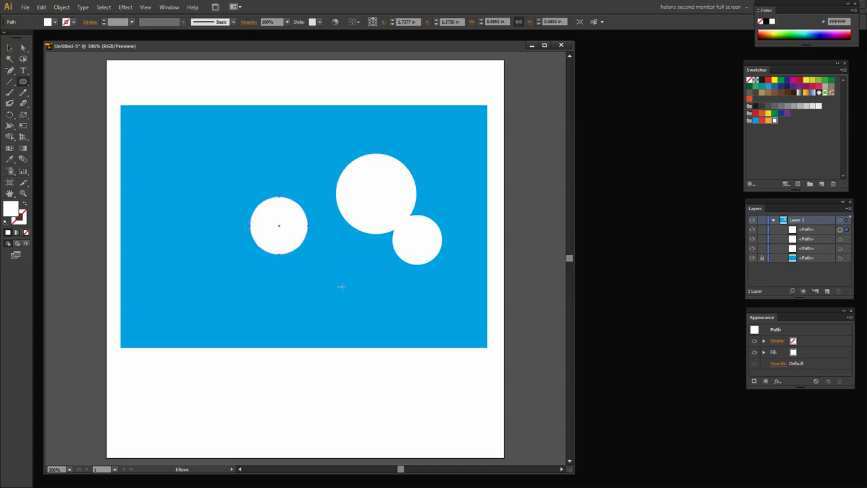
{"action": "left_click_drag", "start_coordinate": [341, 286], "coordinate": [313, 259]}
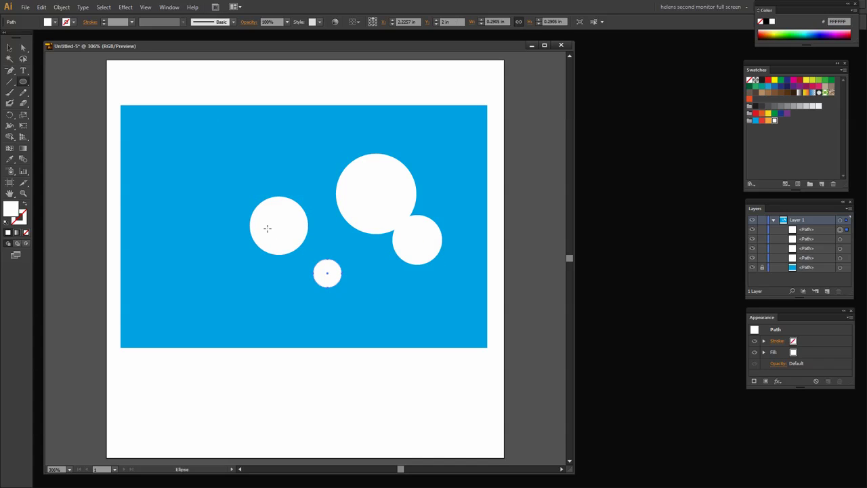
Step: Move the circles together into a tight overlapping cloud cluster
{"action": "key", "text": "v"}
{"action": "left_click_drag", "start_coordinate": [277, 223], "coordinate": [321, 219]}
{"action": "left_click_drag", "start_coordinate": [420, 242], "coordinate": [417, 221]}
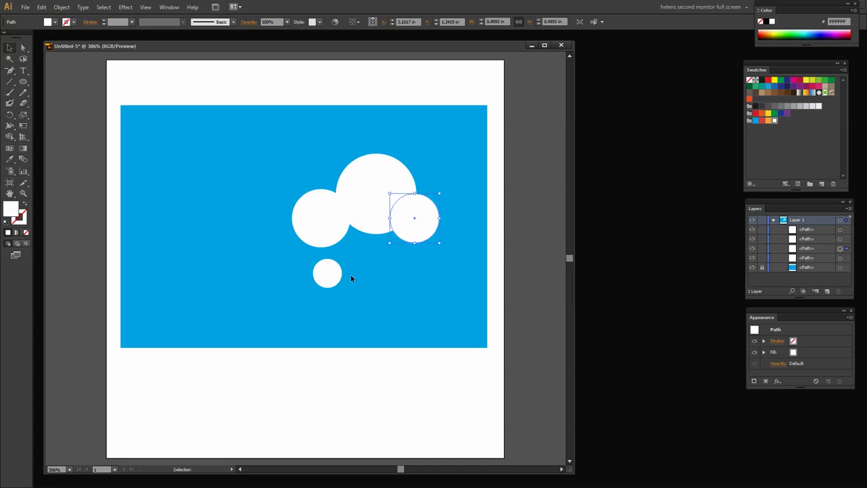
{"action": "left_click_drag", "start_coordinate": [323, 285], "coordinate": [322, 212]}
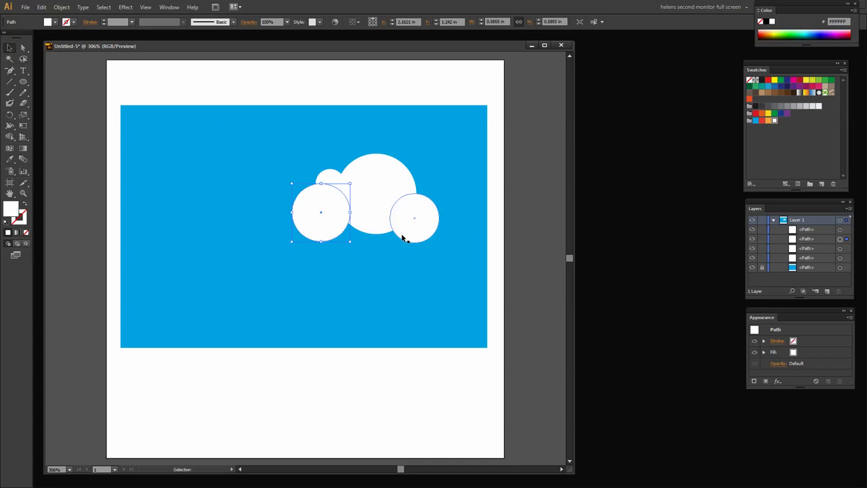
{"action": "left_click_drag", "start_coordinate": [402, 232], "coordinate": [399, 237]}
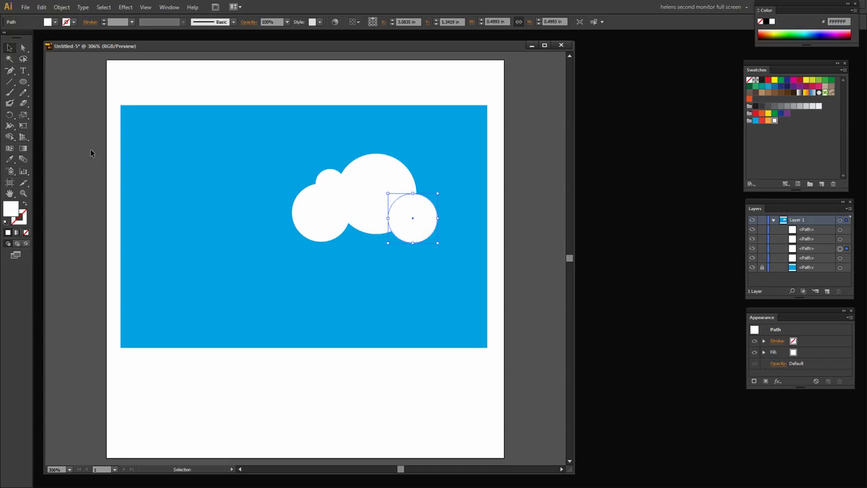
Step: Draw a white rounded rectangle over the circles and narrow it to about 1.46 in wide
{"action": "left_click", "coordinate": [23, 82]}
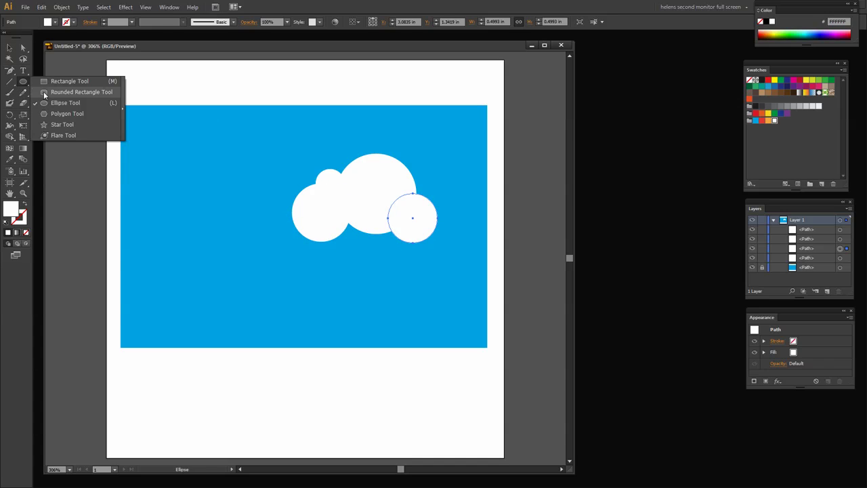
{"action": "left_click", "coordinate": [49, 94]}
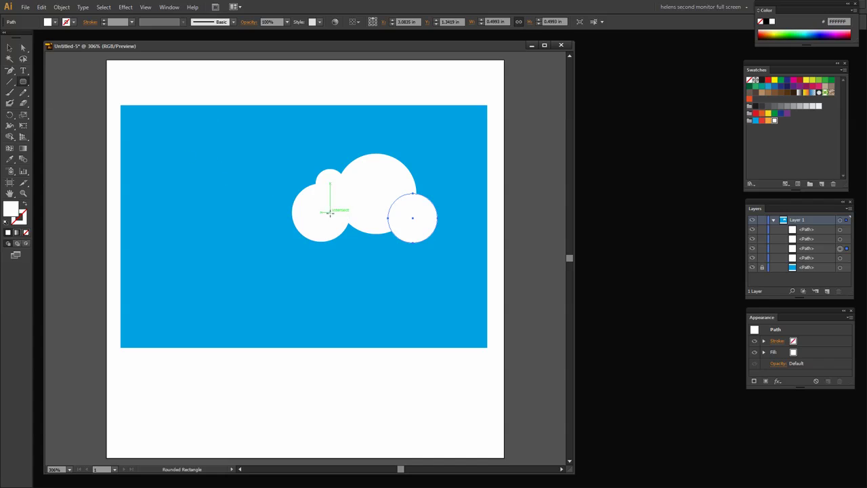
{"action": "left_click_drag", "start_coordinate": [287, 128], "coordinate": [437, 234]}
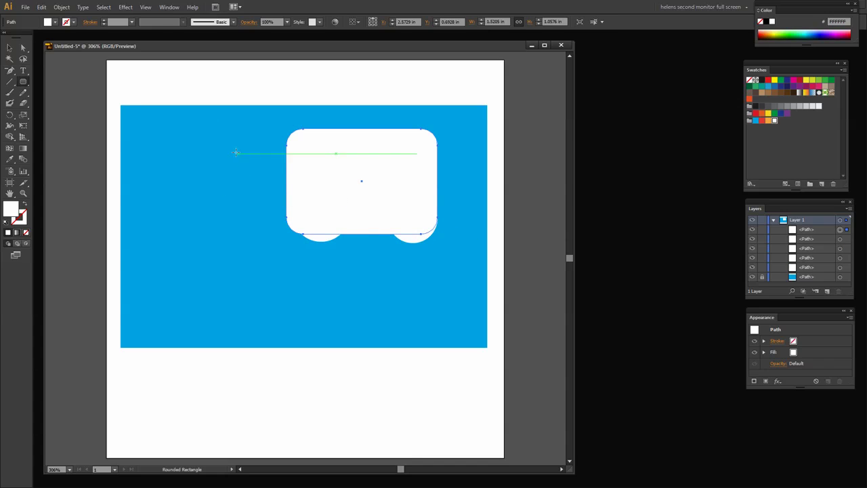
{"action": "key", "text": "v"}
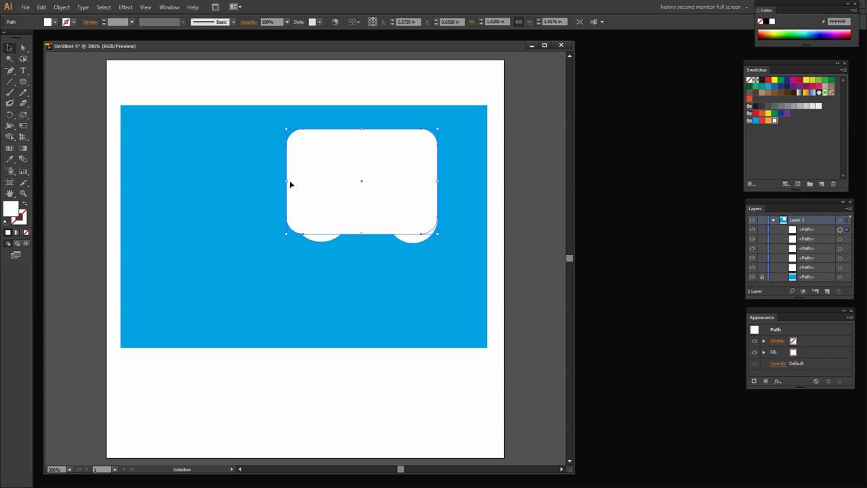
{"action": "left_click_drag", "start_coordinate": [289, 183], "coordinate": [292, 183]}
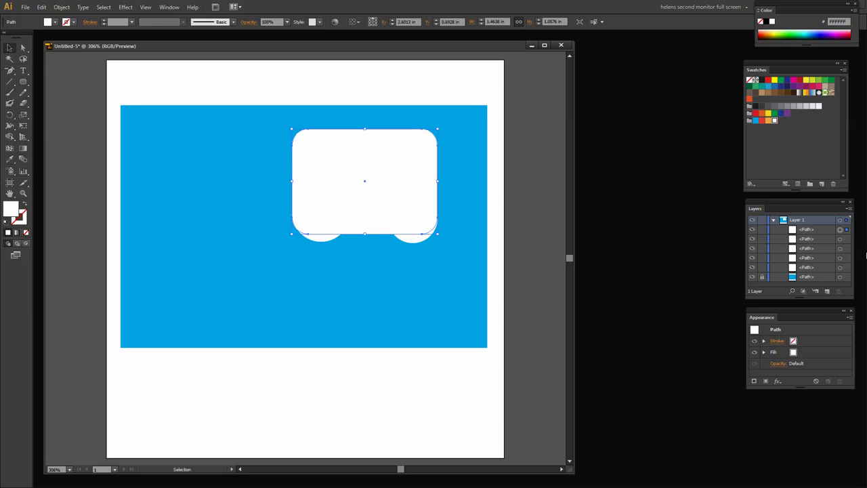
Step: Move the rounded rectangle's Layers row below the circle paths, just above the locked sky
{"action": "left_click_drag", "start_coordinate": [812, 231], "coordinate": [807, 270]}
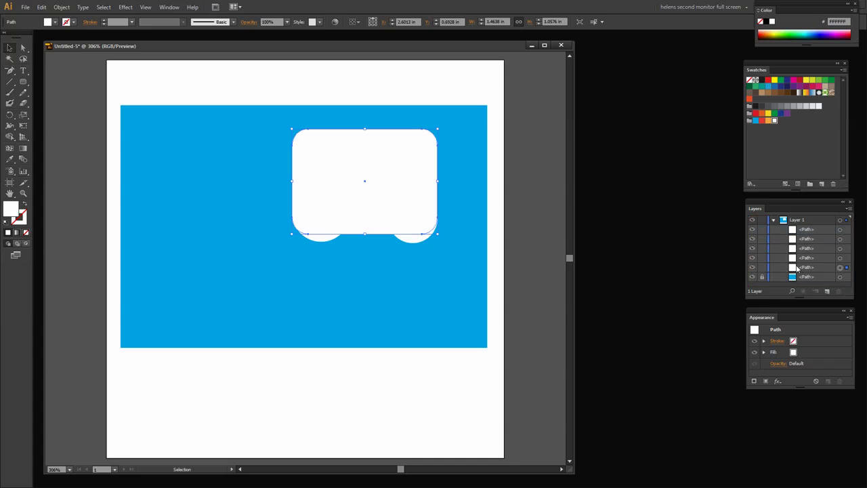
{"action": "left_click", "coordinate": [808, 235]}
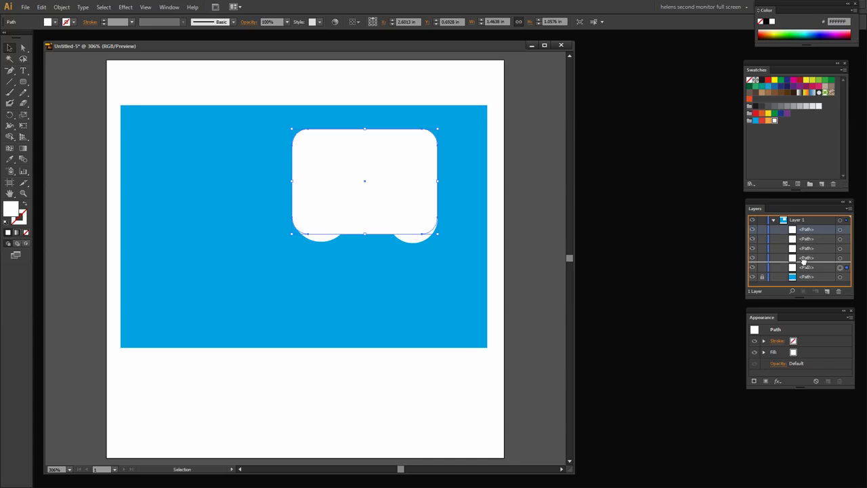
{"action": "left_click", "coordinate": [390, 252]}
{"action": "left_click", "coordinate": [361, 204]}
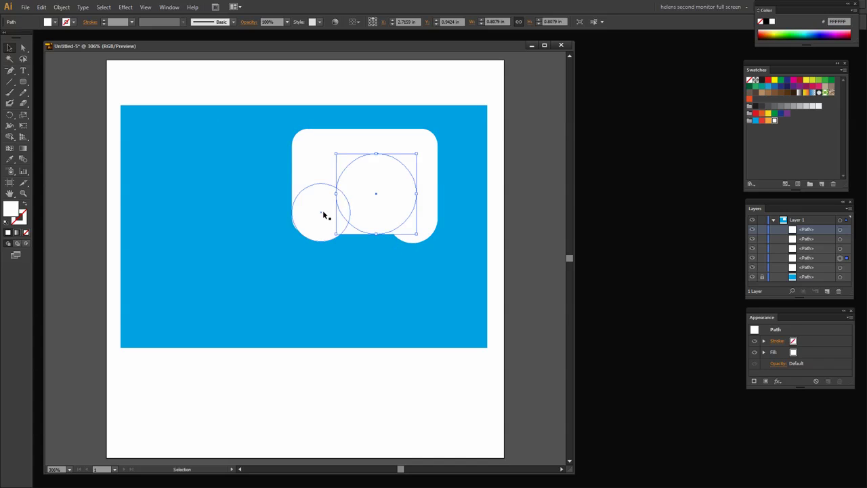
{"action": "left_click", "coordinate": [313, 183]}
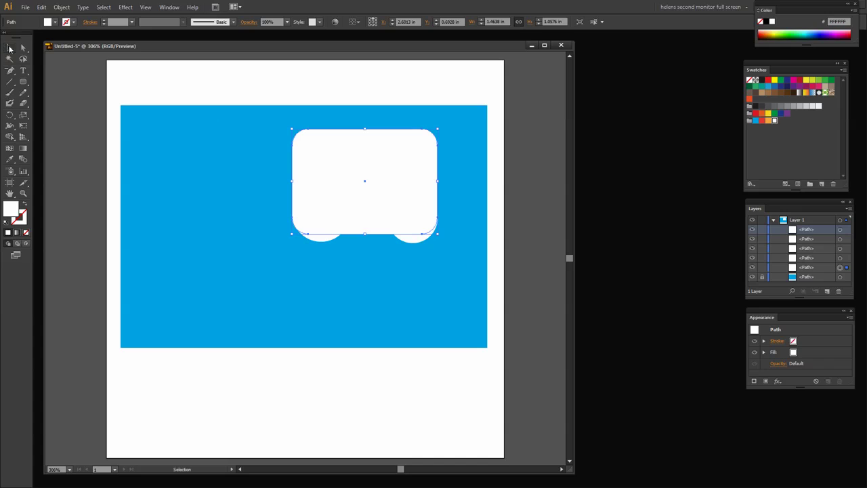
Step: Select all the cloud circles and the rounded rectangle and confirm the Shape Builder options
{"action": "left_click_drag", "start_coordinate": [264, 135], "coordinate": [456, 272]}
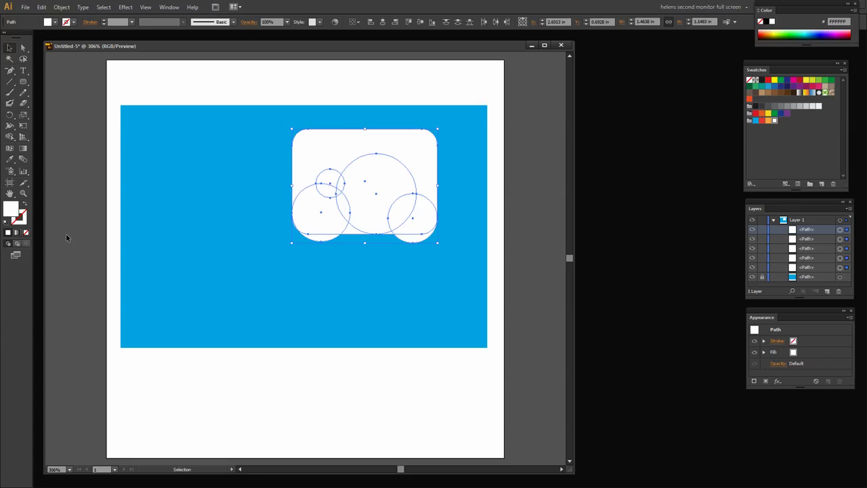
{"action": "left_click", "coordinate": [10, 138]}
{"action": "double_click", "coordinate": [10, 138]}
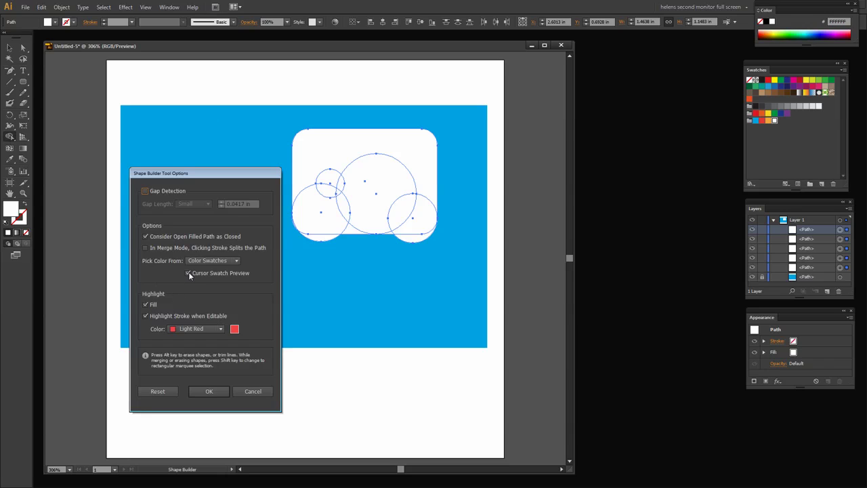
{"action": "left_click", "coordinate": [207, 391]}
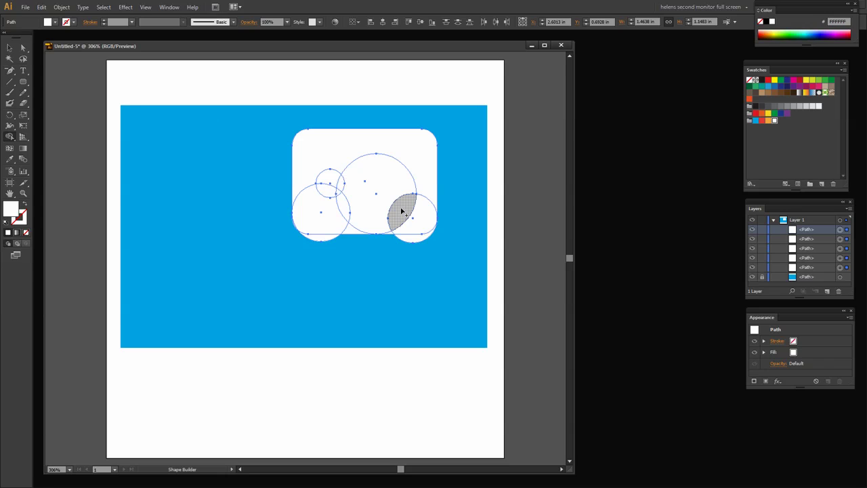
Step: Merge the overlapping cloud pieces into one shape and delete the excess corners and slivers
{"action": "mouse_move", "coordinate": [402, 212]}
{"action": "left_mouse_down"}
{"action": "mouse_move", "coordinate": [376, 197]}
{"action": "mouse_move", "coordinate": [416, 215]}
{"action": "mouse_move", "coordinate": [358, 205]}
{"action": "mouse_move", "coordinate": [374, 198]}
{"action": "mouse_move", "coordinate": [354, 190]}
{"action": "mouse_move", "coordinate": [360, 195]}
{"action": "mouse_move", "coordinate": [333, 195]}
{"action": "mouse_move", "coordinate": [371, 194]}
{"action": "left_mouse_up"}
{"action": "left_click_drag", "start_coordinate": [348, 228], "coordinate": [366, 200]}
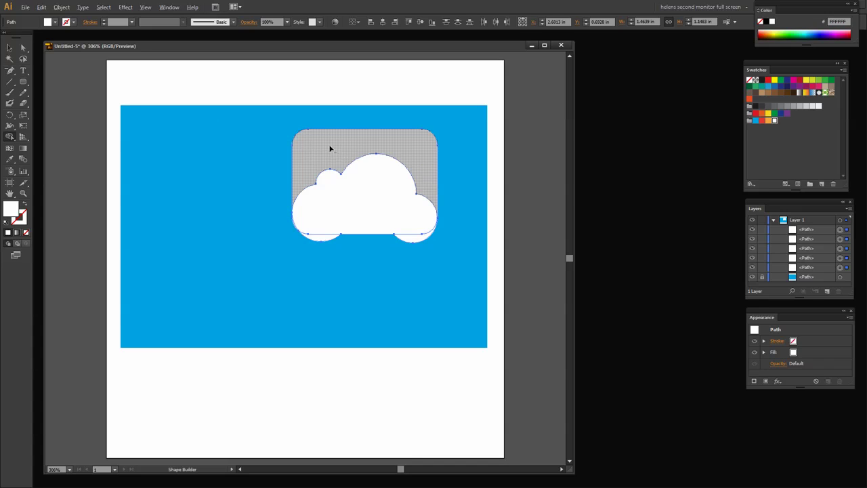
{"action": "left_click", "coordinate": [331, 145], "text": "alt"}
{"action": "left_click", "coordinate": [321, 238], "text": "alt"}
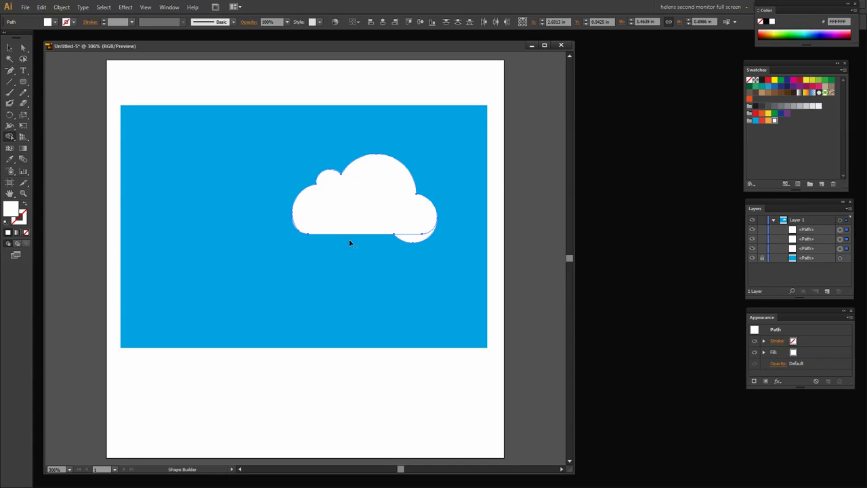
{"action": "left_click", "coordinate": [416, 241], "text": "alt"}
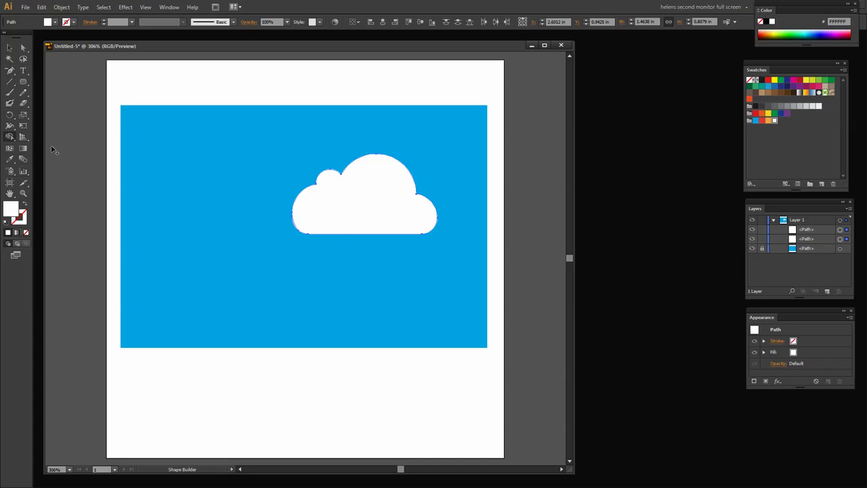
{"action": "left_click", "coordinate": [10, 48]}
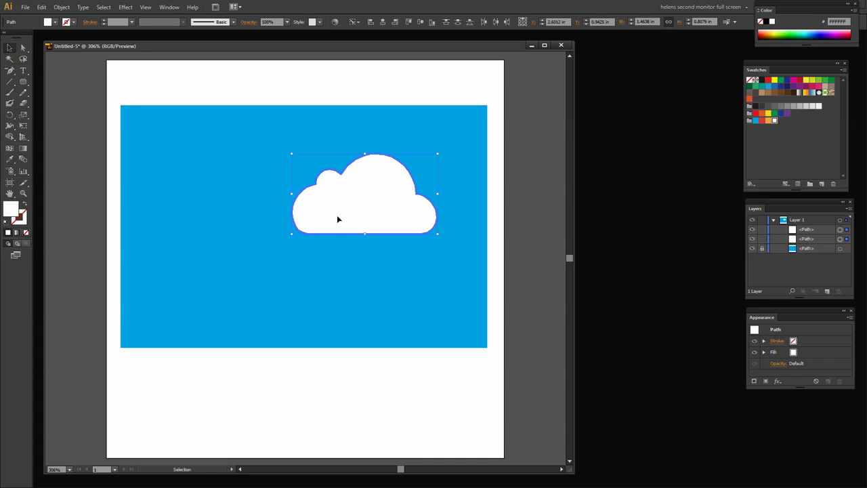
Step: Duplicate the cloud, shrink the copy, and place it right of centre
{"action": "left_click_drag", "start_coordinate": [353, 217], "coordinate": [399, 260]}
{"action": "left_click_drag", "start_coordinate": [312, 200], "coordinate": [371, 231]}
{"action": "left_click_drag", "start_coordinate": [410, 259], "coordinate": [431, 209]}
Step: Narrow the large cloud, move it up-left, and delete the stray curve below it
{"action": "left_click", "coordinate": [240, 187]}
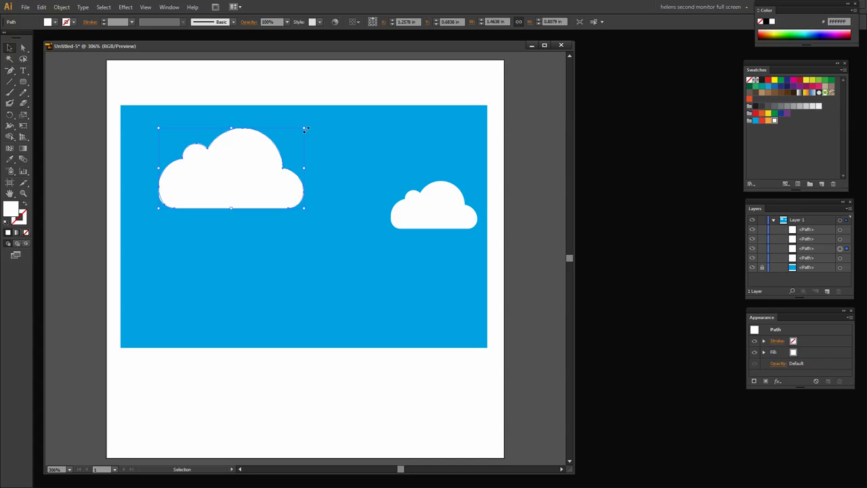
{"action": "left_click_drag", "start_coordinate": [305, 129], "coordinate": [288, 135]}
{"action": "left_click_drag", "start_coordinate": [247, 179], "coordinate": [233, 168]}
{"action": "left_click", "coordinate": [316, 212]}
{"action": "left_click", "coordinate": [160, 201]}
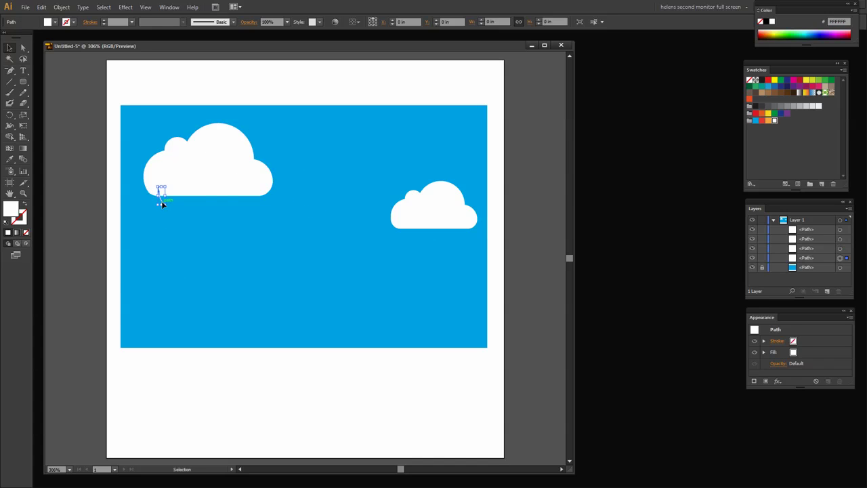
{"action": "key", "text": "Delete"}
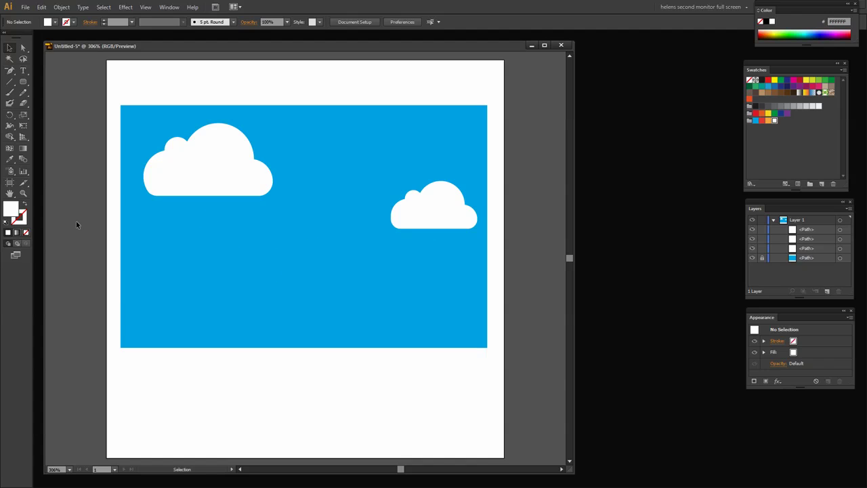
Step: Draw an ellipse with orange FB8040 fill and red outline, plus a rounded rectangle over its top
{"action": "left_click", "coordinate": [23, 81]}
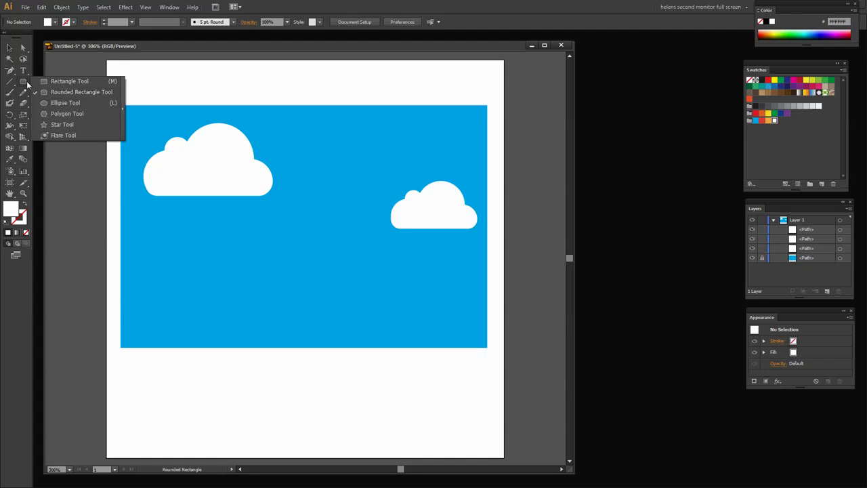
{"action": "left_click", "coordinate": [61, 103]}
{"action": "left_click_drag", "start_coordinate": [226, 261], "coordinate": [386, 323]}
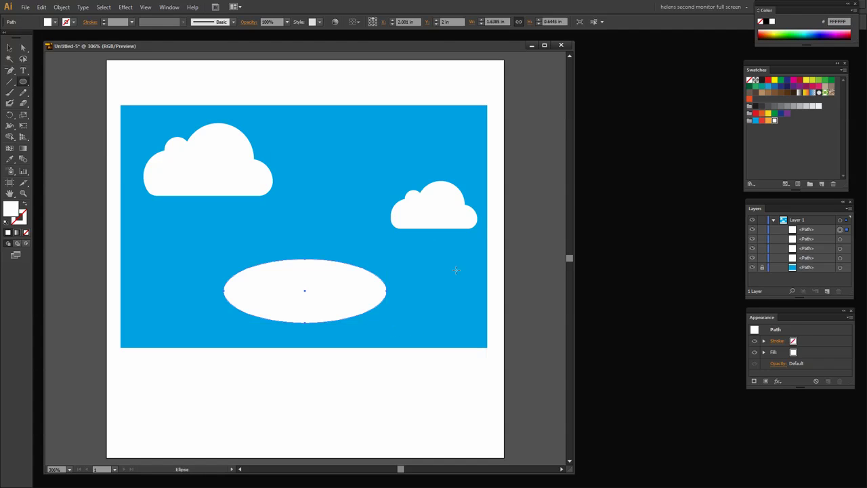
{"action": "left_click", "coordinate": [768, 120]}
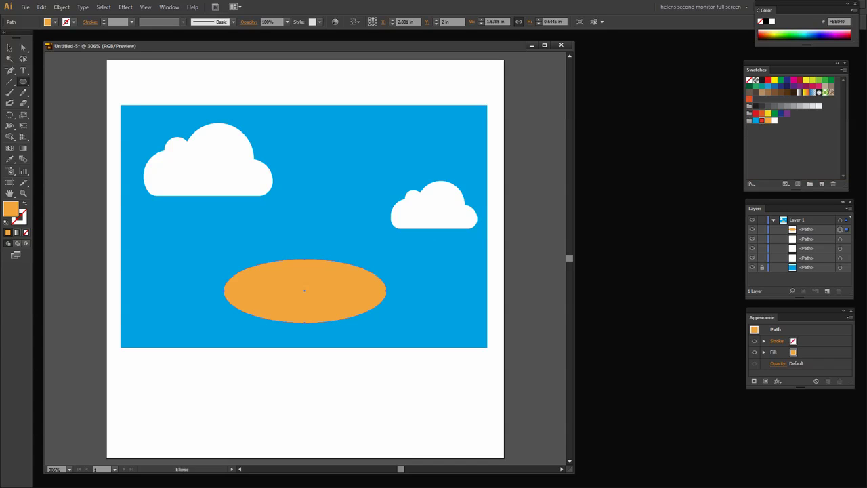
{"action": "left_click", "coordinate": [23, 222]}
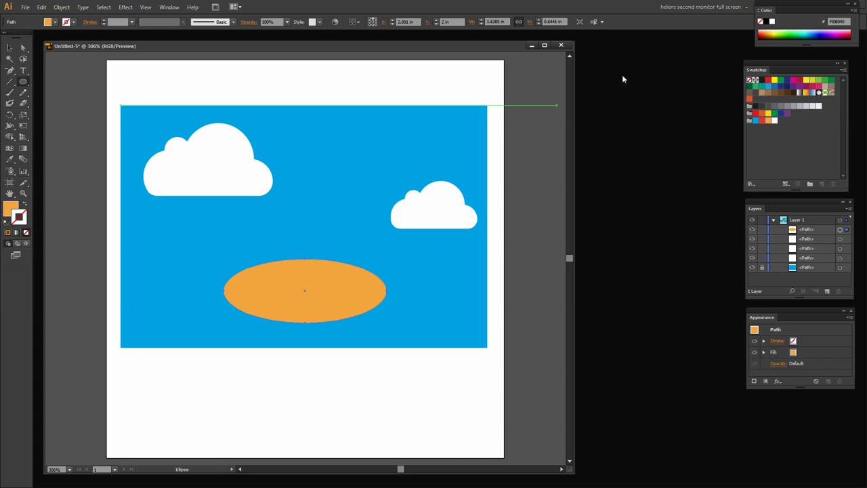
{"action": "left_click", "coordinate": [762, 119]}
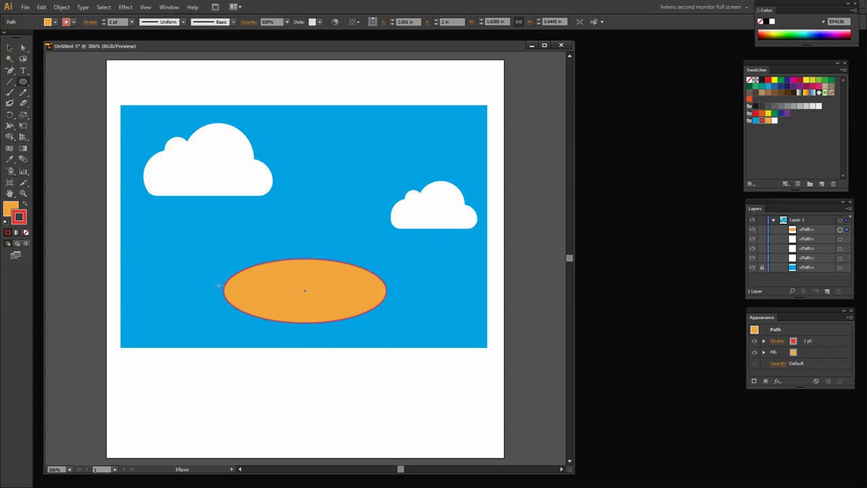
{"action": "left_click_drag", "start_coordinate": [23, 82], "coordinate": [48, 92]}
{"action": "left_click_drag", "start_coordinate": [224, 236], "coordinate": [386, 308]}
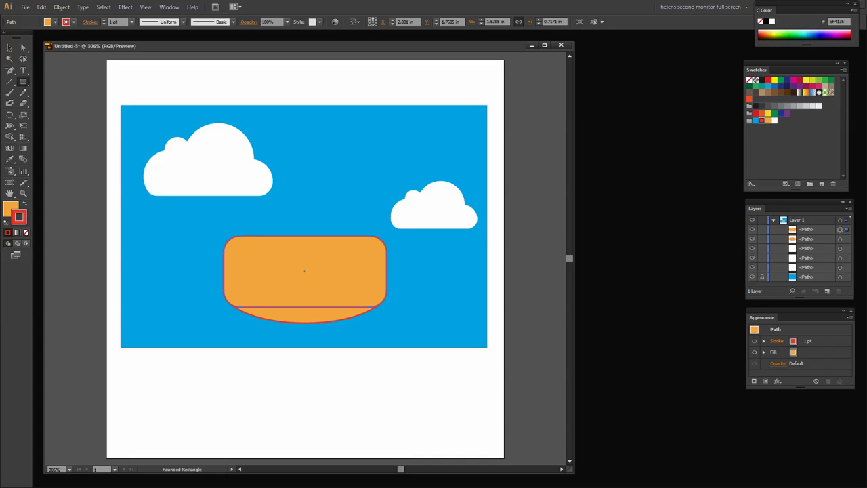
Step: Trim the ellipse and rectangle with Shape Builder into a flat-bottomed body and shift it left
{"action": "left_click", "coordinate": [9, 48]}
{"action": "left_click_drag", "start_coordinate": [211, 227], "coordinate": [390, 330]}
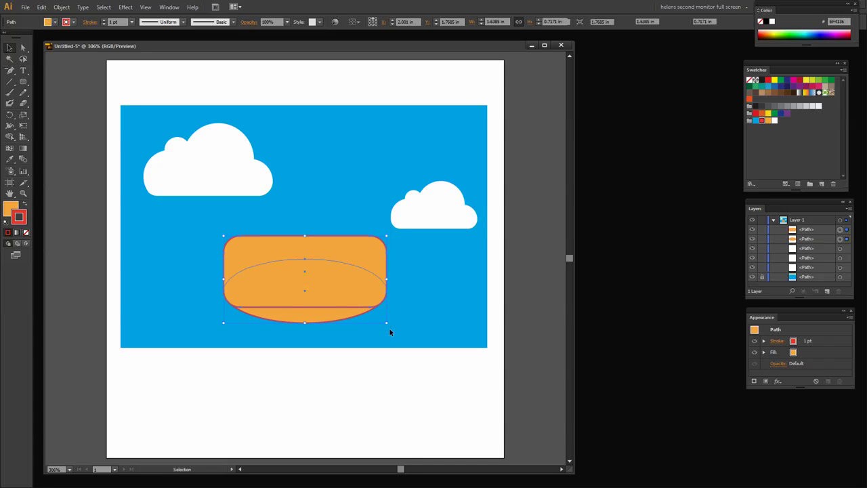
{"action": "left_click", "coordinate": [10, 136]}
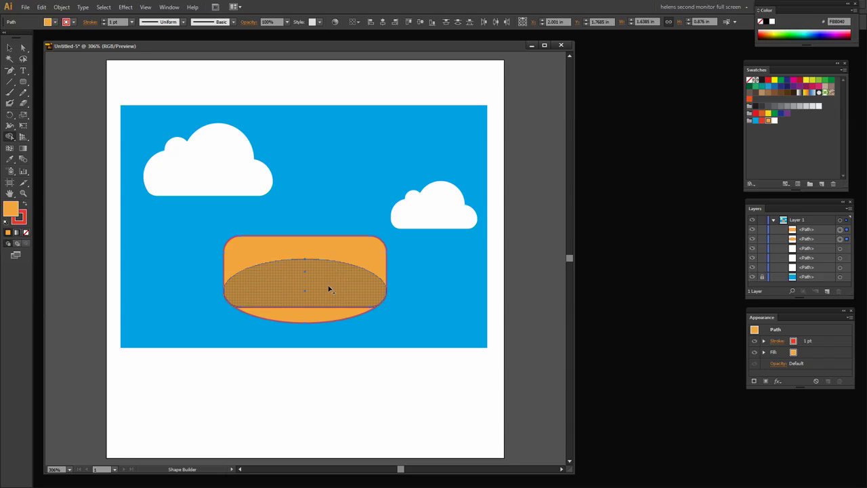
{"action": "left_click", "coordinate": [309, 318], "text": "alt"}
{"action": "left_click", "coordinate": [347, 253], "text": "alt"}
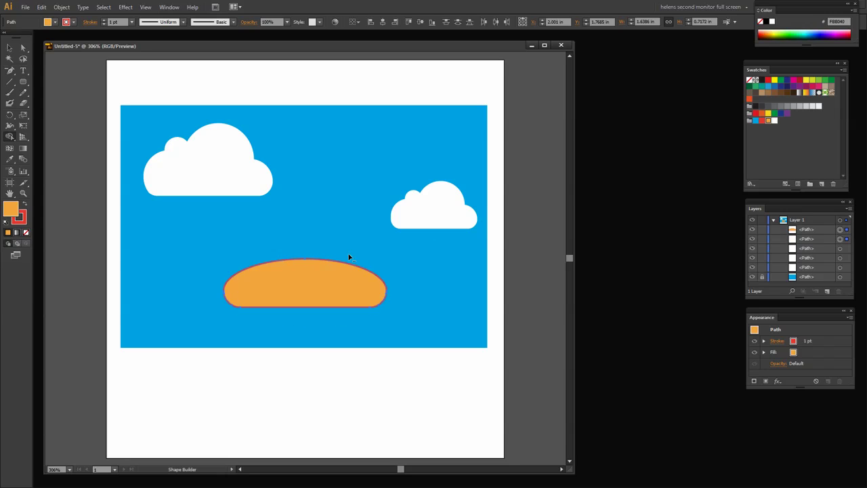
{"action": "left_click", "coordinate": [9, 47]}
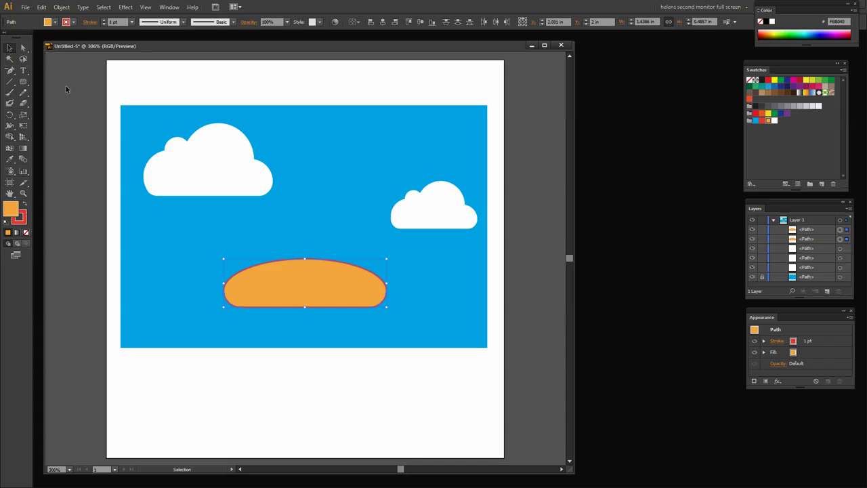
{"action": "left_click_drag", "start_coordinate": [296, 278], "coordinate": [255, 281]}
{"action": "left_click", "coordinate": [138, 232]}
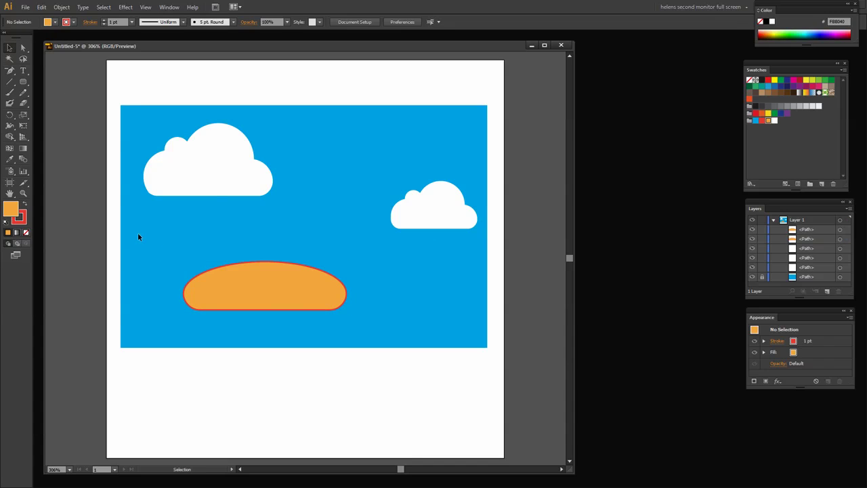
Step: Draw a small ellipse right of the plane body and tilt it counter-clockwise
{"action": "left_click_drag", "start_coordinate": [23, 82], "coordinate": [54, 104]}
{"action": "left_click_drag", "start_coordinate": [394, 285], "coordinate": [419, 333]}
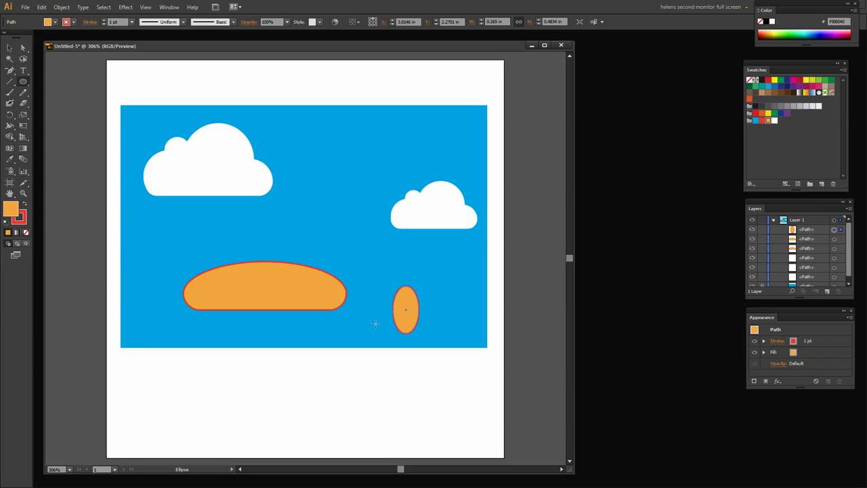
{"action": "key", "text": "v"}
{"action": "left_click_drag", "start_coordinate": [421, 337], "coordinate": [431, 321]}
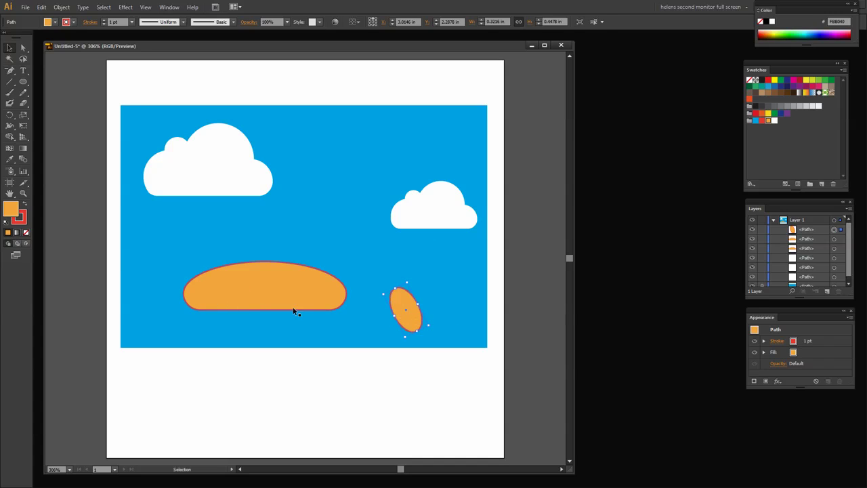
Step: Draw a tall rounded rectangle over the small ellipse and tilt it about 25°
{"action": "left_click", "coordinate": [23, 81]}
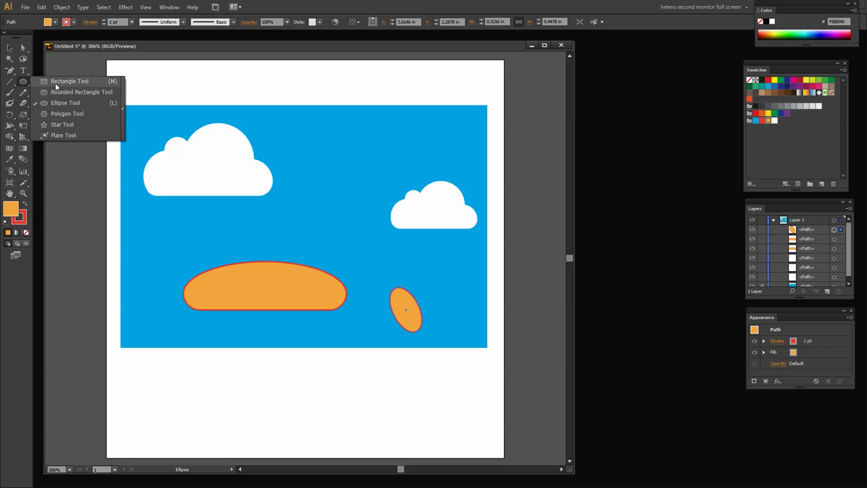
{"action": "left_click", "coordinate": [59, 90]}
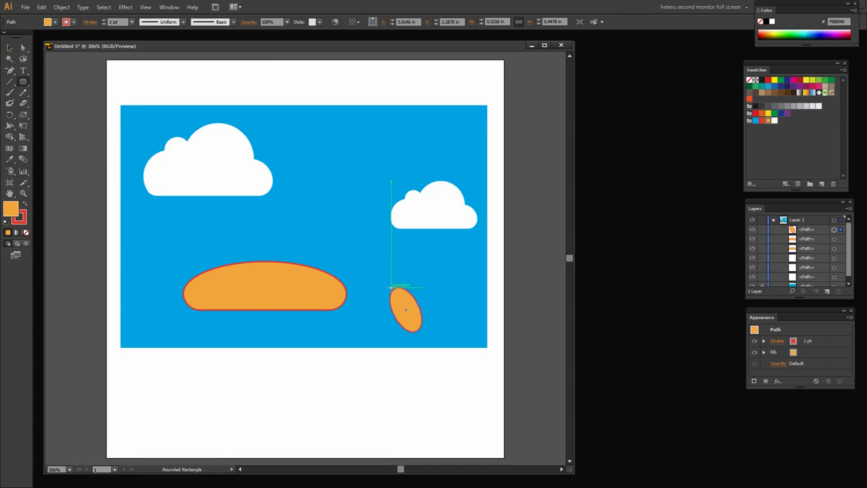
{"action": "left_click_drag", "start_coordinate": [389, 287], "coordinate": [421, 352]}
{"action": "left_click_drag", "start_coordinate": [399, 302], "coordinate": [400, 310]}
{"action": "key", "text": "ctrl+z"}
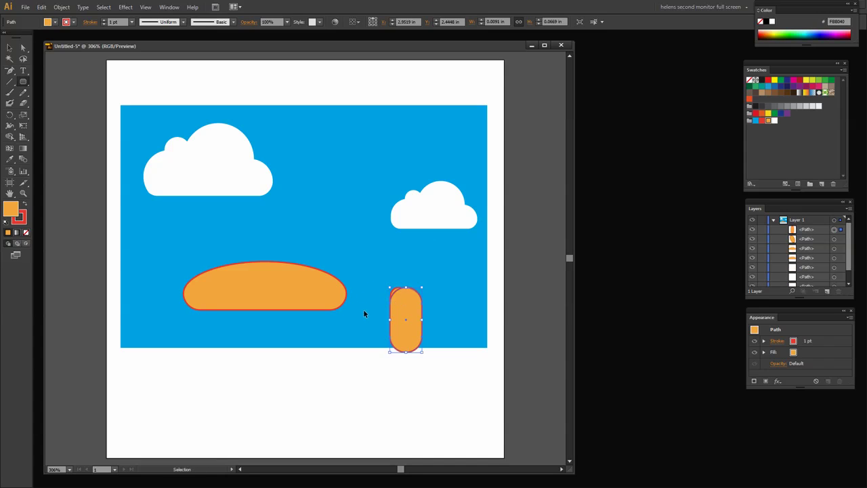
{"action": "key", "text": "v"}
{"action": "mouse_move", "coordinate": [422, 355]}
{"action": "left_mouse_down"}
{"action": "mouse_move", "coordinate": [444, 352]}
{"action": "mouse_move", "coordinate": [408, 340]}
{"action": "mouse_move", "coordinate": [411, 348]}
{"action": "mouse_move", "coordinate": [425, 339]}
{"action": "left_mouse_up"}
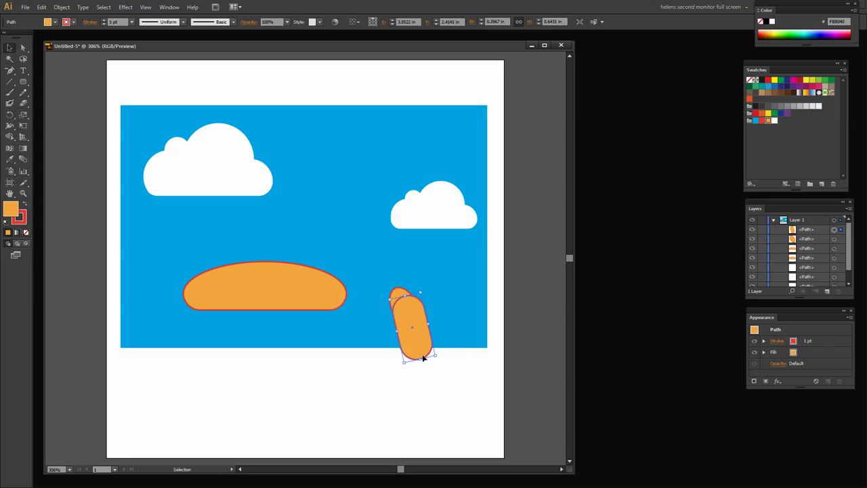
{"action": "left_click_drag", "start_coordinate": [400, 365], "coordinate": [409, 367]}
{"action": "mouse_move", "coordinate": [401, 319]}
{"action": "left_mouse_down"}
{"action": "mouse_move", "coordinate": [404, 298]}
{"action": "mouse_move", "coordinate": [413, 314]}
{"action": "left_mouse_up"}
Step: Combine the two small shapes with Shape Builder into one teardrop, deleting leftover regions
{"action": "key", "text": "ctrl+shift+a"}
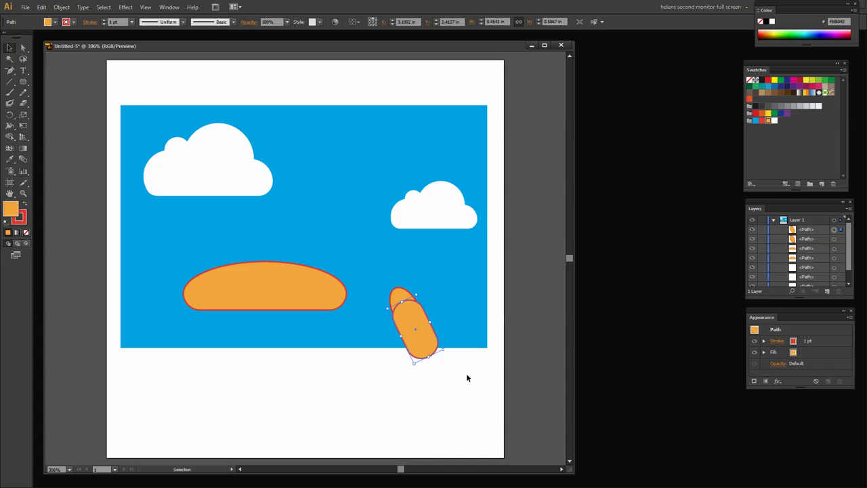
{"action": "left_click_drag", "start_coordinate": [466, 375], "coordinate": [382, 271]}
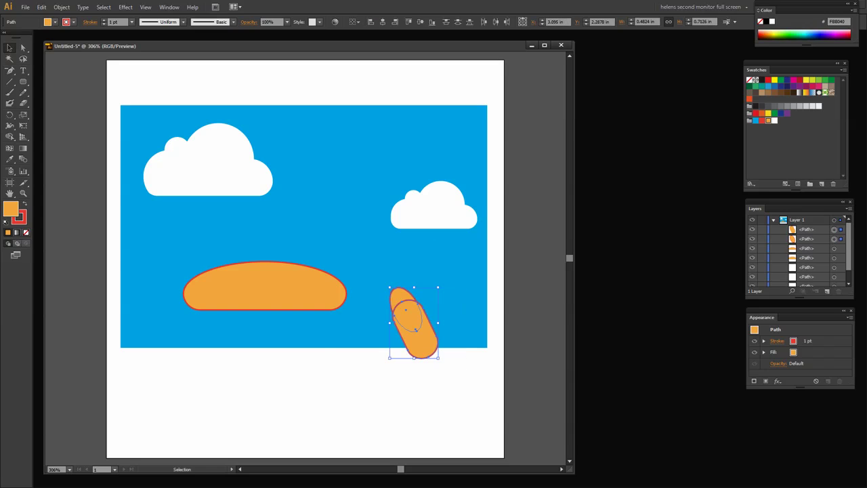
{"action": "left_click", "coordinate": [10, 137]}
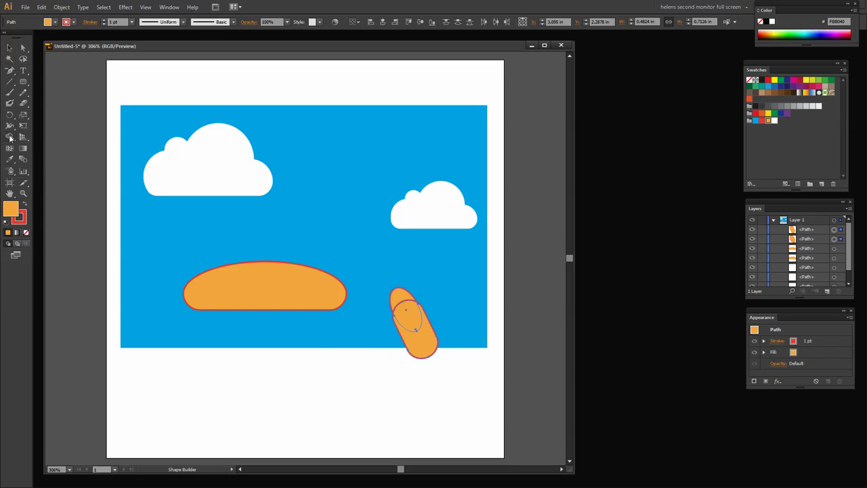
{"action": "left_click", "coordinate": [416, 321]}
{"action": "left_click", "coordinate": [429, 348], "text": "alt"}
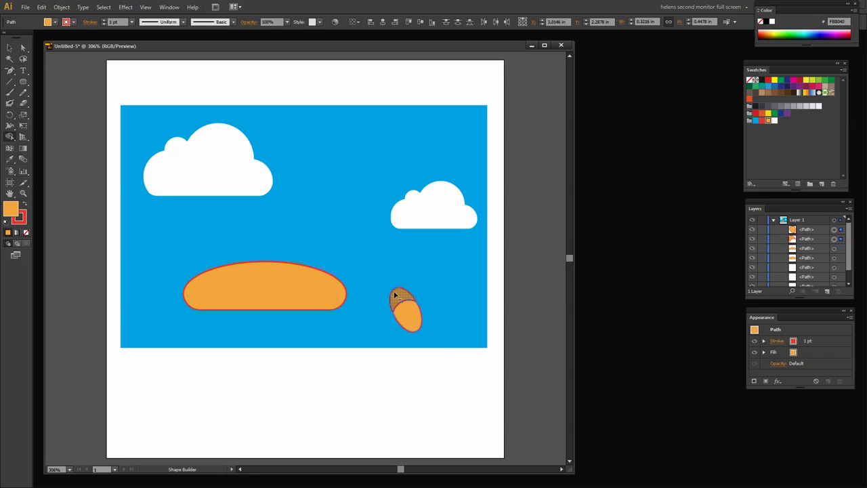
{"action": "left_click", "coordinate": [397, 296], "text": "alt"}
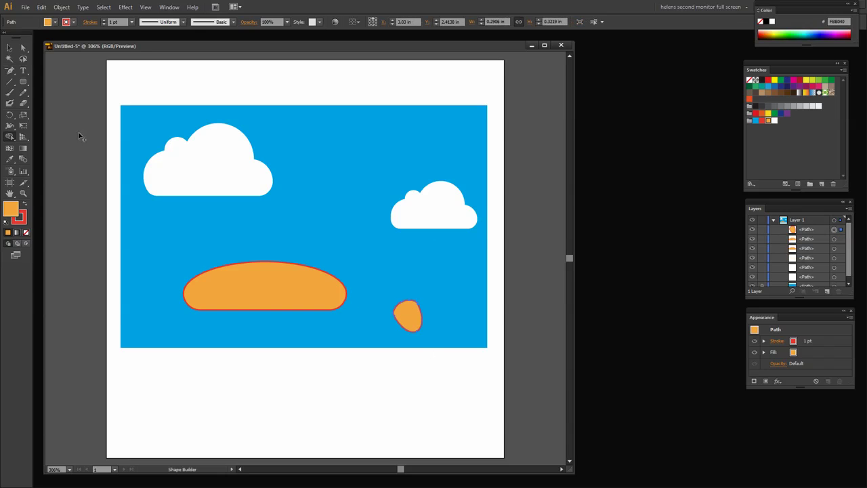
Step: Resize and rotate the wing shape, then move it onto the lower middle of the body
{"action": "left_click", "coordinate": [9, 48]}
{"action": "left_click_drag", "start_coordinate": [422, 332], "coordinate": [428, 343]}
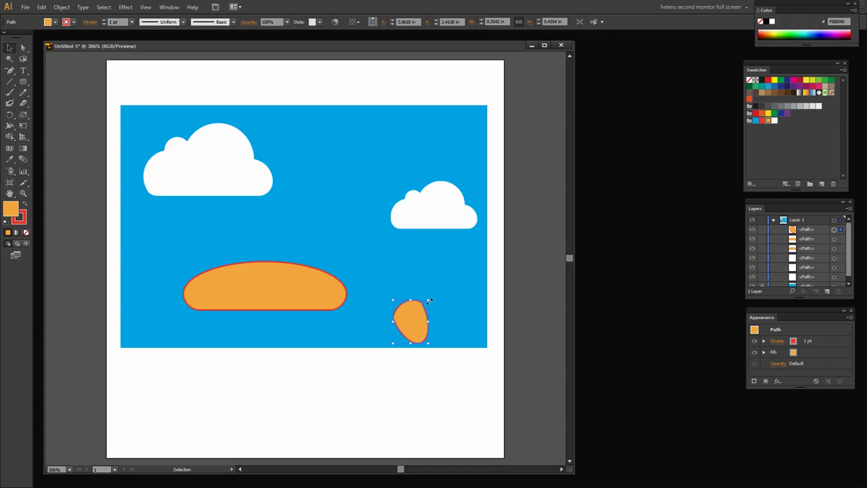
{"action": "left_click_drag", "start_coordinate": [428, 300], "coordinate": [426, 299]}
{"action": "left_click_drag", "start_coordinate": [413, 329], "coordinate": [310, 264]}
Step: Copy the wing above the body as a tail fin and send it behind the body
{"action": "left_click_drag", "start_coordinate": [302, 340], "coordinate": [254, 271]}
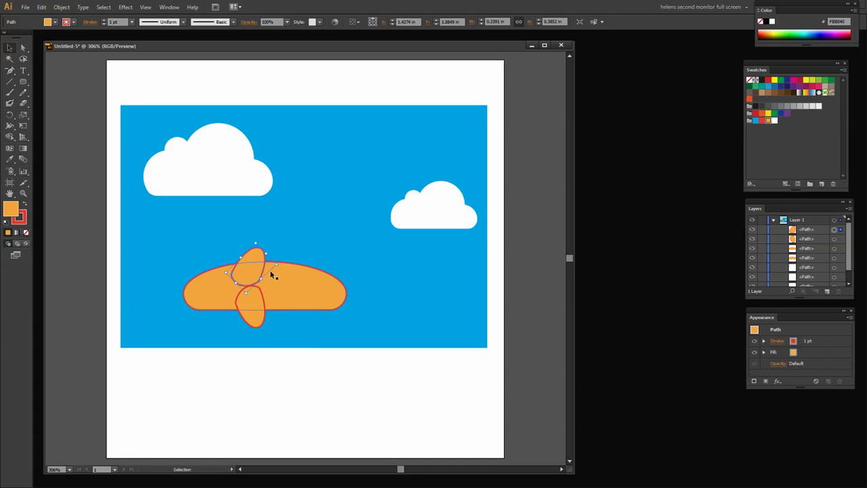
{"action": "left_click_drag", "start_coordinate": [248, 308], "coordinate": [243, 307]}
{"action": "left_click", "coordinate": [802, 232]}
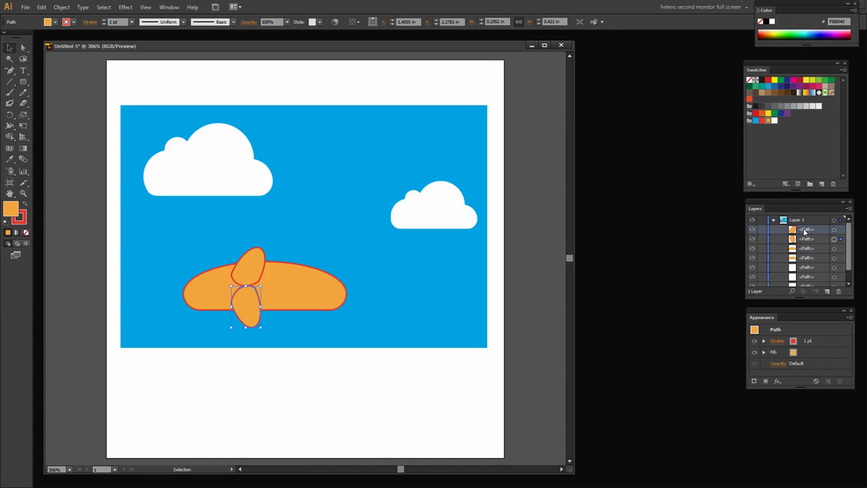
{"action": "left_click_drag", "start_coordinate": [804, 231], "coordinate": [806, 262]}
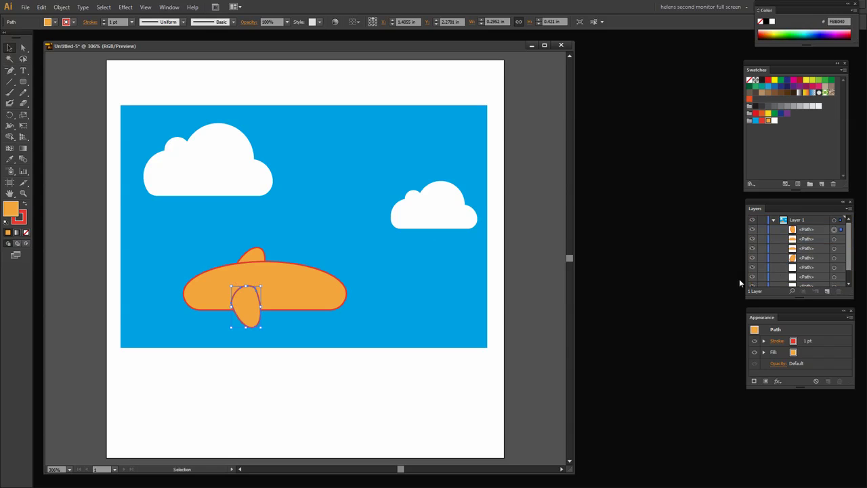
{"action": "left_click", "coordinate": [328, 388]}
{"action": "left_click", "coordinate": [231, 306]}
Step: Draw a rounded rectangle at the plane's nose, trim it to the body, and fill it white
{"action": "left_click", "coordinate": [23, 81]}
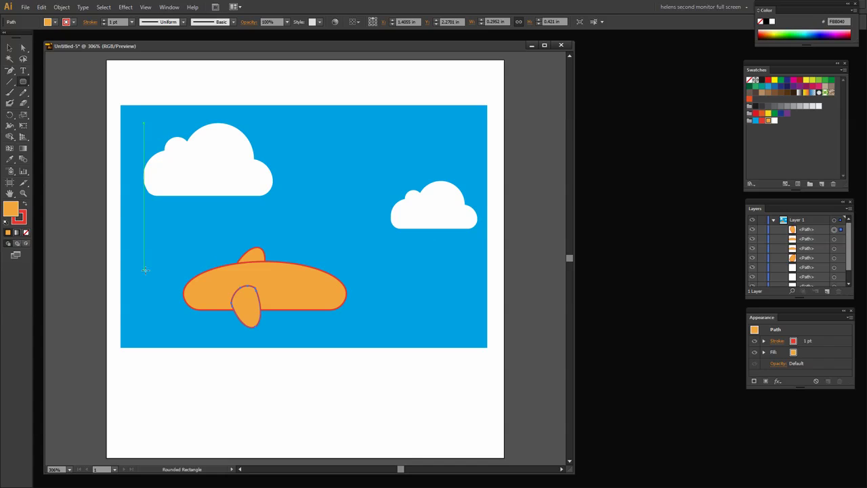
{"action": "left_click_drag", "start_coordinate": [162, 259], "coordinate": [223, 288]}
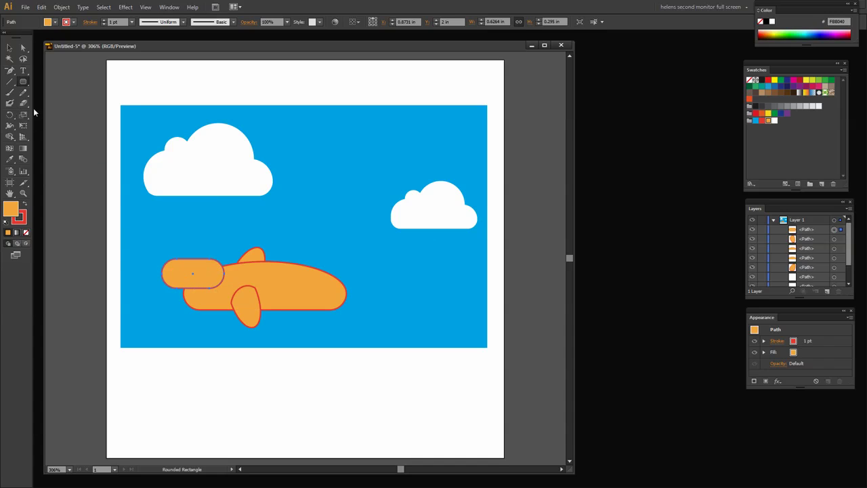
{"action": "left_click", "coordinate": [10, 48]}
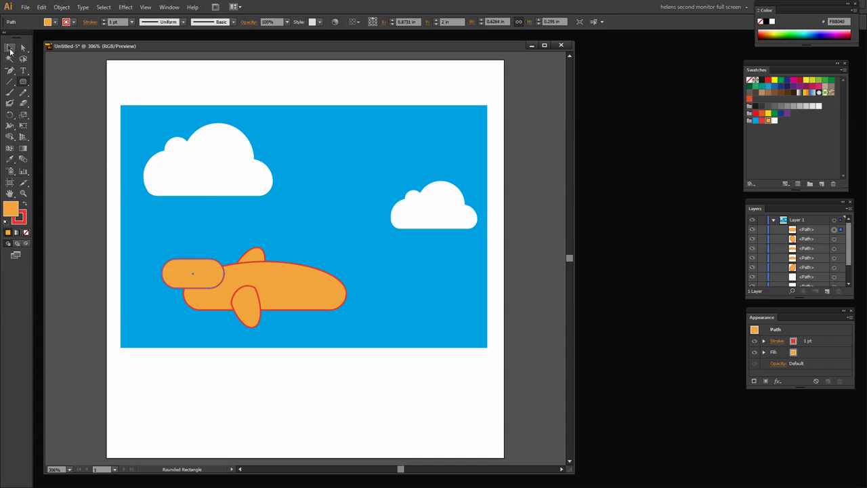
{"action": "left_click", "coordinate": [204, 304], "text": "shift"}
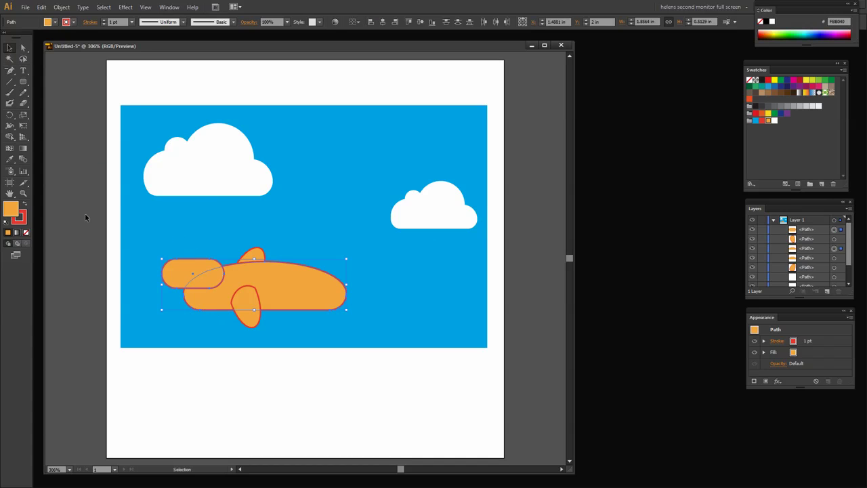
{"action": "left_click_drag", "start_coordinate": [10, 136], "coordinate": [40, 137]}
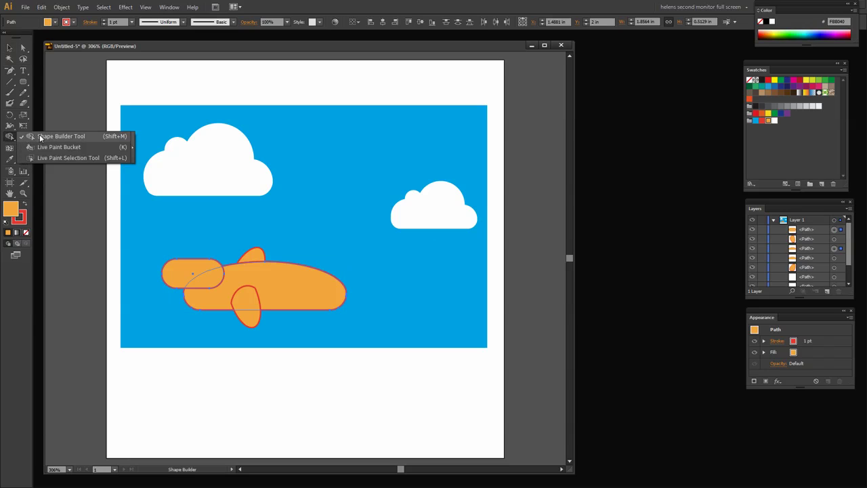
{"action": "left_click", "coordinate": [188, 274], "text": "alt"}
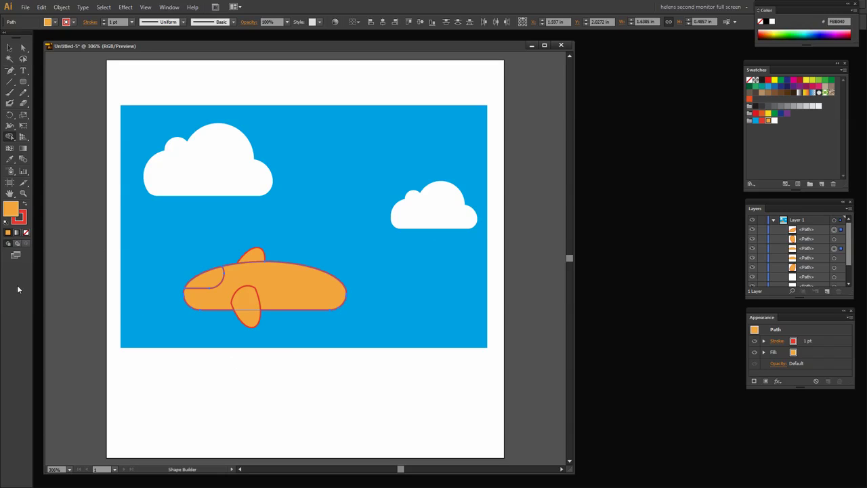
{"action": "left_click", "coordinate": [774, 120]}
{"action": "left_click", "coordinate": [200, 281]}
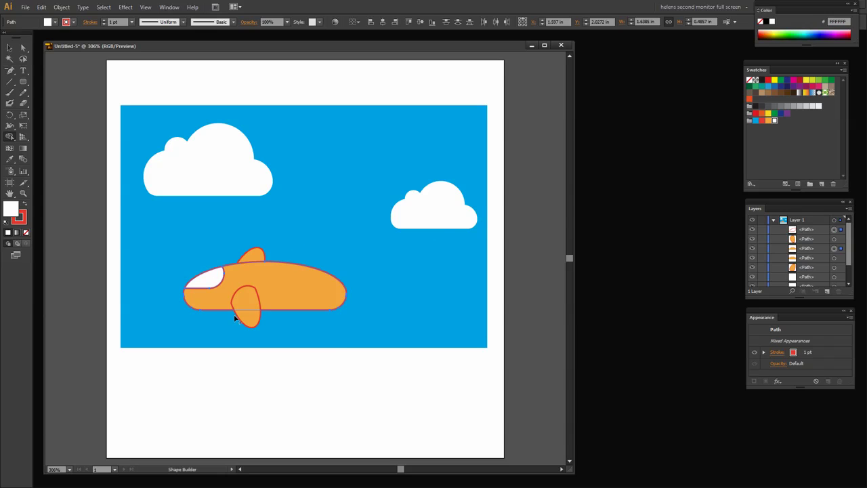
Step: Draw a tall narrow ellipse above the plane's rear for the tail fin
{"action": "key", "text": "v"}
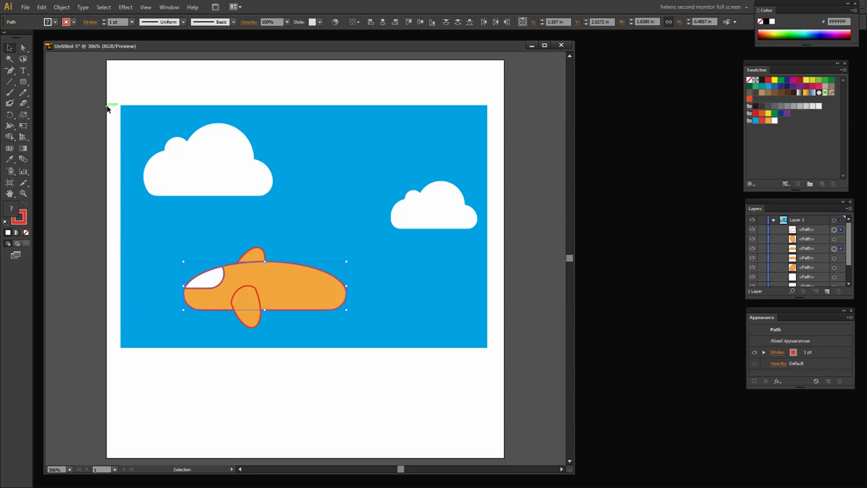
{"action": "left_click", "coordinate": [393, 310]}
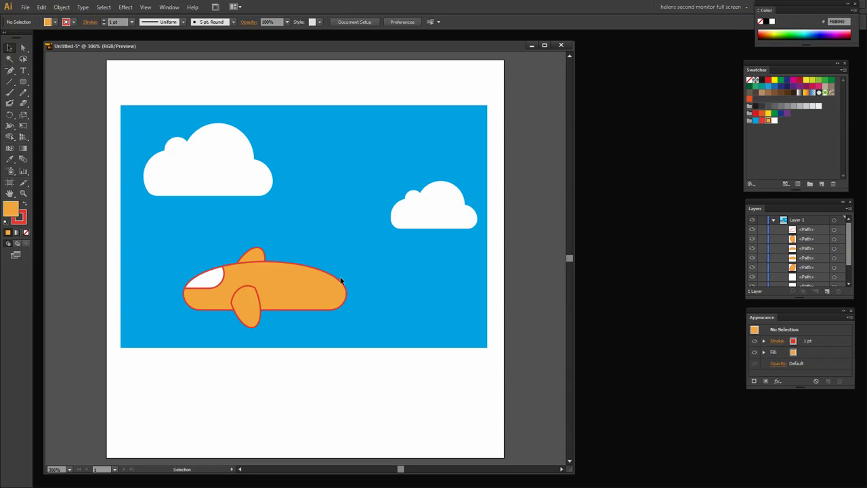
{"action": "left_click_drag", "start_coordinate": [27, 86], "coordinate": [55, 114]}
{"action": "left_click_drag", "start_coordinate": [327, 252], "coordinate": [334, 258]}
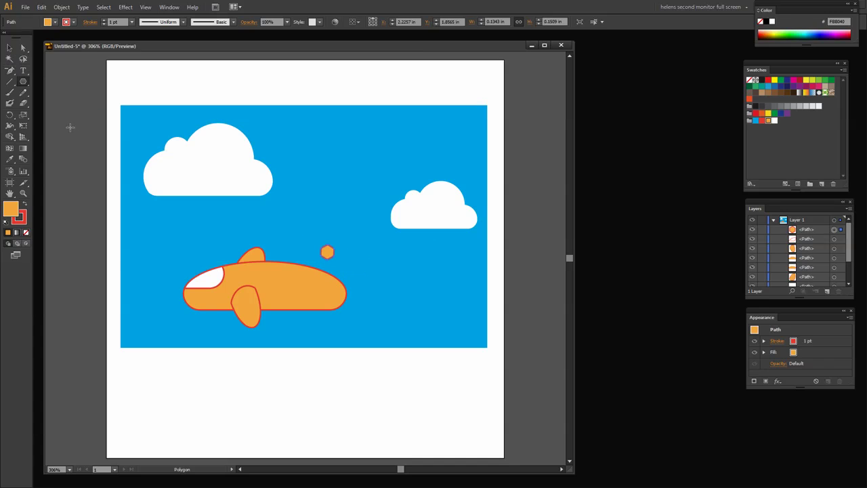
{"action": "key", "text": "Delete"}
{"action": "left_click_drag", "start_coordinate": [25, 84], "coordinate": [42, 99]}
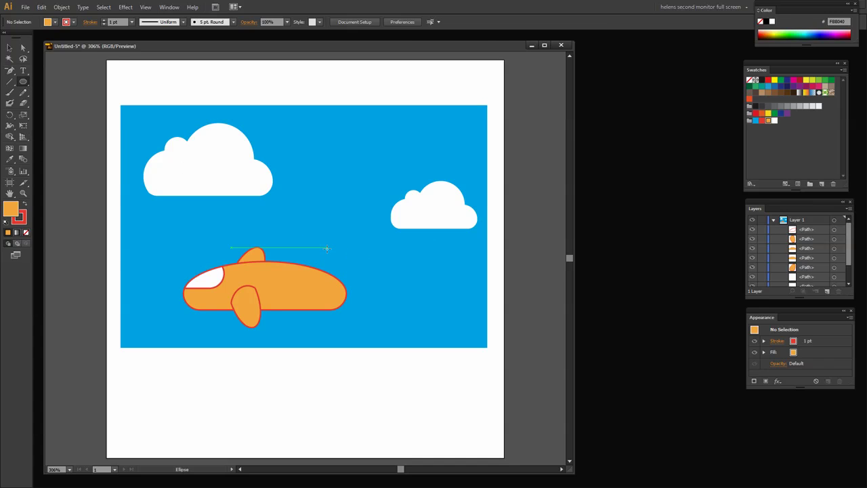
{"action": "left_click_drag", "start_coordinate": [327, 247], "coordinate": [349, 293]}
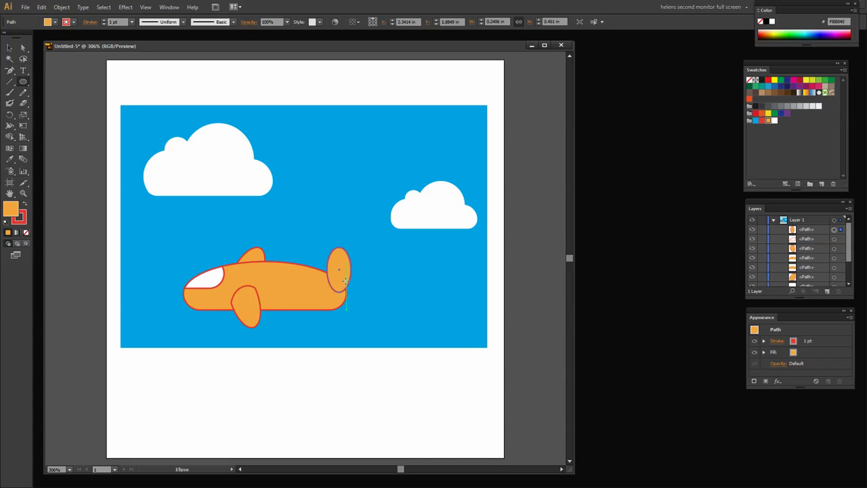
Step: Move the tail ellipse down onto the rear of the plane body
{"action": "key", "text": "v"}
{"action": "left_click_drag", "start_coordinate": [346, 274], "coordinate": [344, 291]}
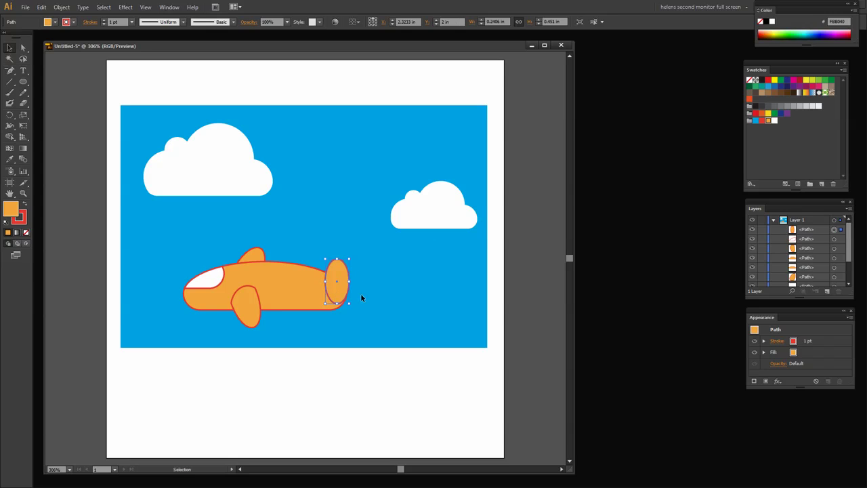
{"action": "left_click", "coordinate": [362, 295]}
{"action": "left_click", "coordinate": [342, 291]}
{"action": "left_click_drag", "start_coordinate": [343, 292], "coordinate": [343, 293]}
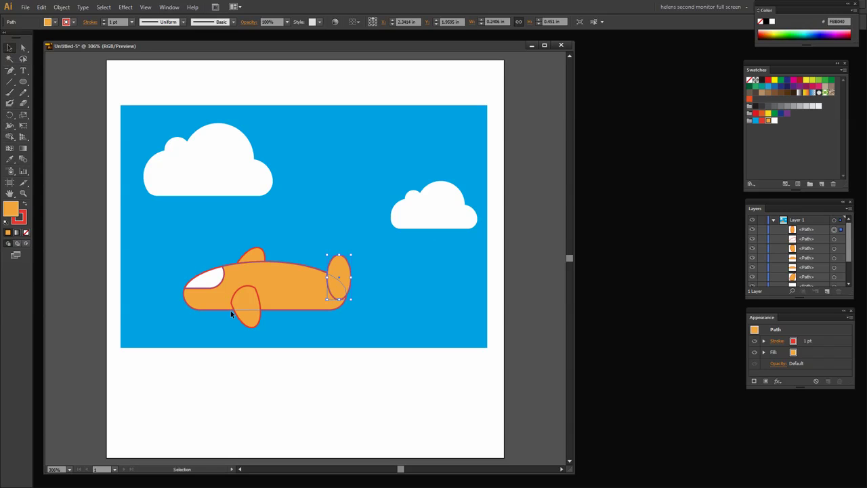
Step: Merge the tail ellipse and the plane body into one shape with Shape Builder
{"action": "left_click", "coordinate": [306, 288]}
{"action": "left_click", "coordinate": [348, 273], "text": "shift"}
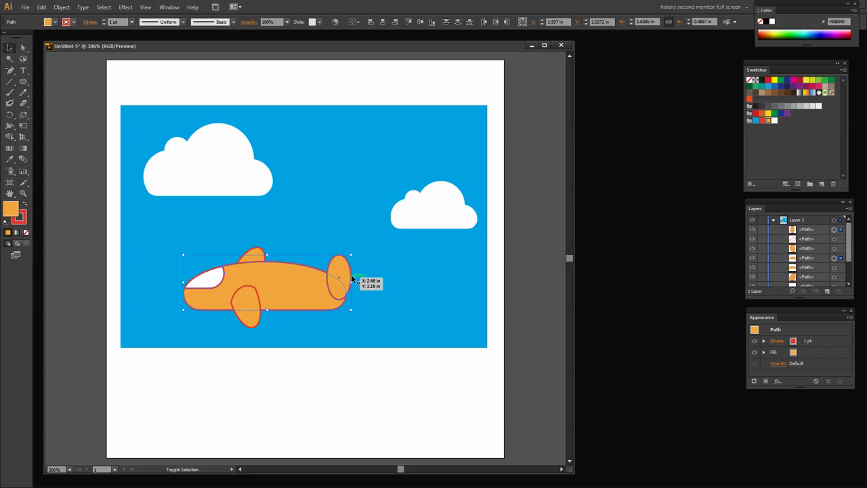
{"action": "left_click", "coordinate": [10, 136]}
{"action": "mouse_move", "coordinate": [341, 278]}
{"action": "left_mouse_down"}
{"action": "mouse_move", "coordinate": [341, 290]}
{"action": "mouse_move", "coordinate": [325, 298]}
{"action": "mouse_move", "coordinate": [344, 276]}
{"action": "mouse_move", "coordinate": [328, 291]}
{"action": "left_mouse_up"}
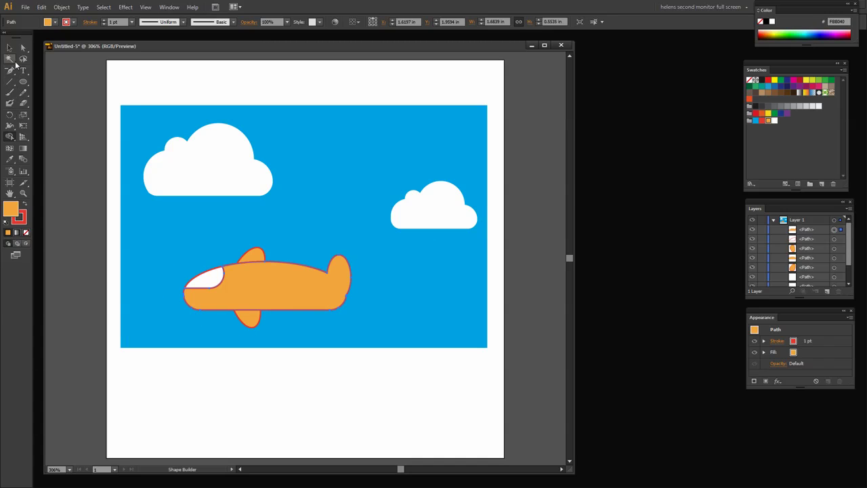
Step: Bring the lower wing to the top of the stacking order in Layers
{"action": "left_click", "coordinate": [8, 47]}
{"action": "left_click", "coordinate": [280, 323]}
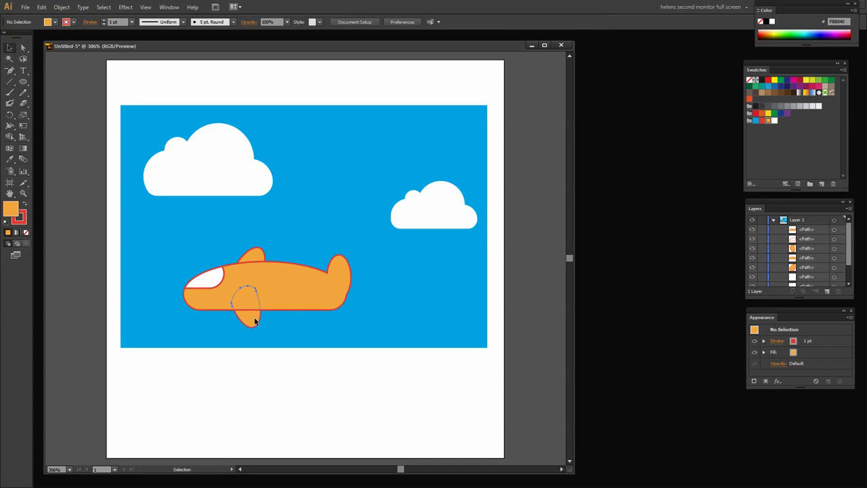
{"action": "left_click", "coordinate": [254, 316]}
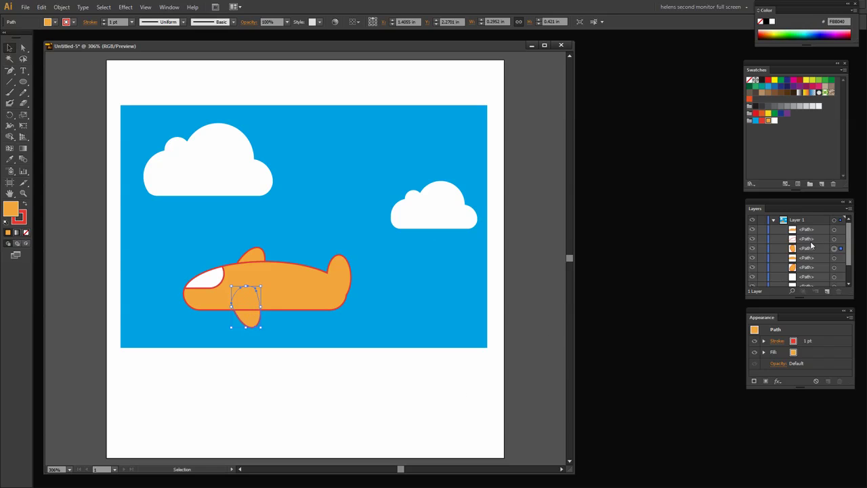
{"action": "left_click_drag", "start_coordinate": [807, 250], "coordinate": [804, 224]}
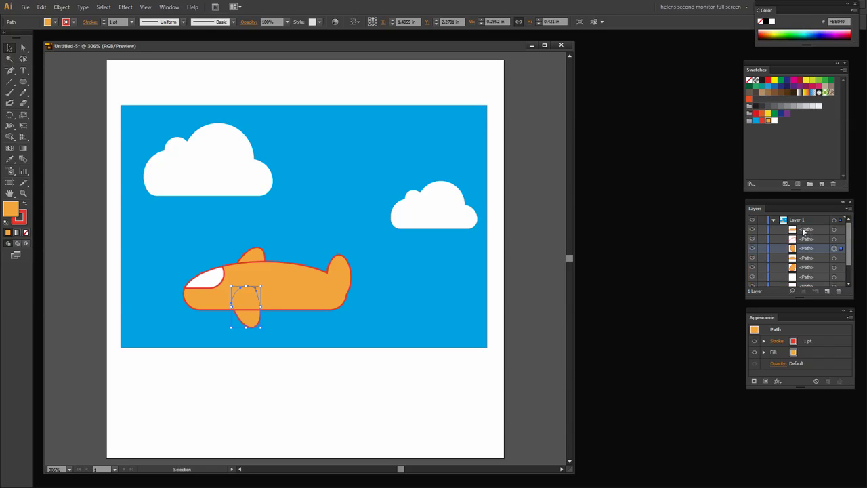
{"action": "left_click", "coordinate": [293, 316]}
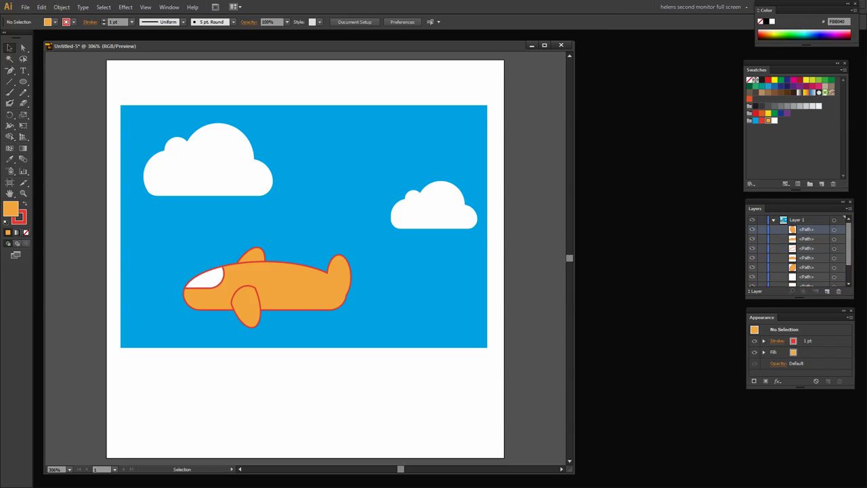
Step: Draw a small circle near the tail and give it a white outline
{"action": "left_click_drag", "start_coordinate": [23, 81], "coordinate": [151, 183]}
{"action": "left_click", "coordinate": [53, 103]}
{"action": "left_click_drag", "start_coordinate": [393, 309], "coordinate": [408, 327]}
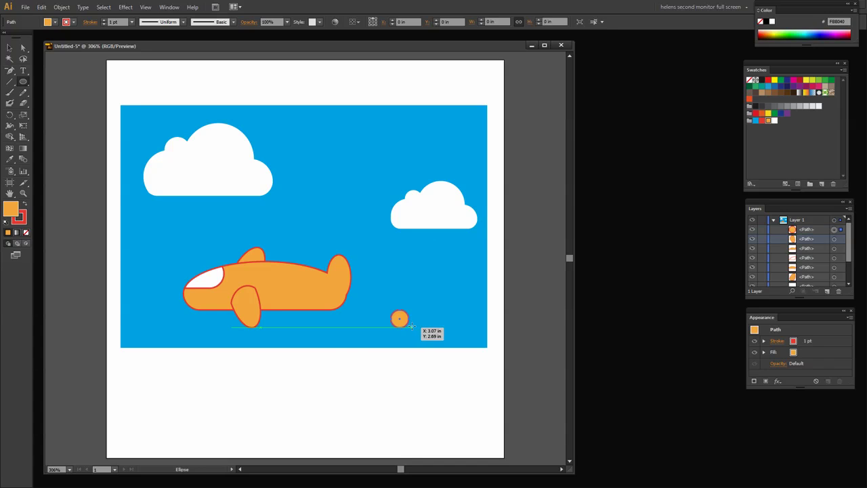
{"action": "left_click", "coordinate": [24, 215]}
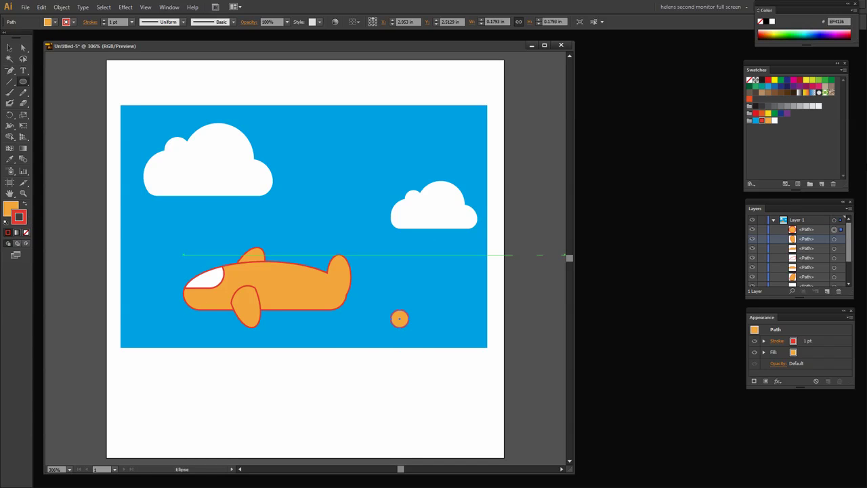
{"action": "left_click", "coordinate": [773, 120]}
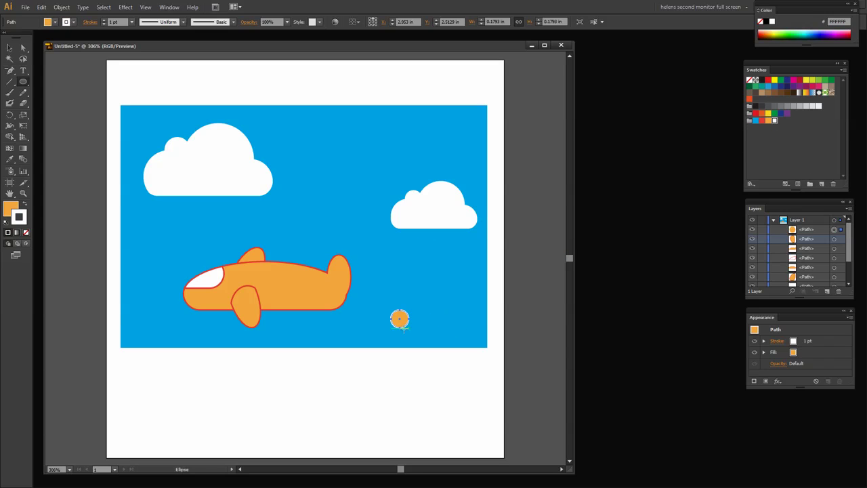
Step: Place the circle and copies along the fuselage as three porthole windows
{"action": "key", "text": "v"}
{"action": "mouse_move", "coordinate": [403, 320]}
{"action": "left_mouse_down"}
{"action": "mouse_move", "coordinate": [256, 283]}
{"action": "mouse_move", "coordinate": [259, 272]}
{"action": "mouse_move", "coordinate": [304, 279]}
{"action": "left_mouse_up"}
{"action": "left_click", "coordinate": [315, 290]}
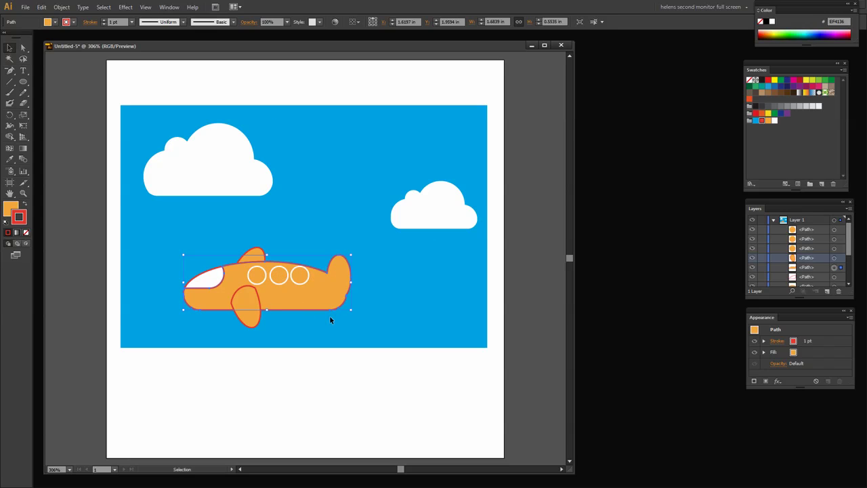
{"action": "left_click", "coordinate": [265, 276]}
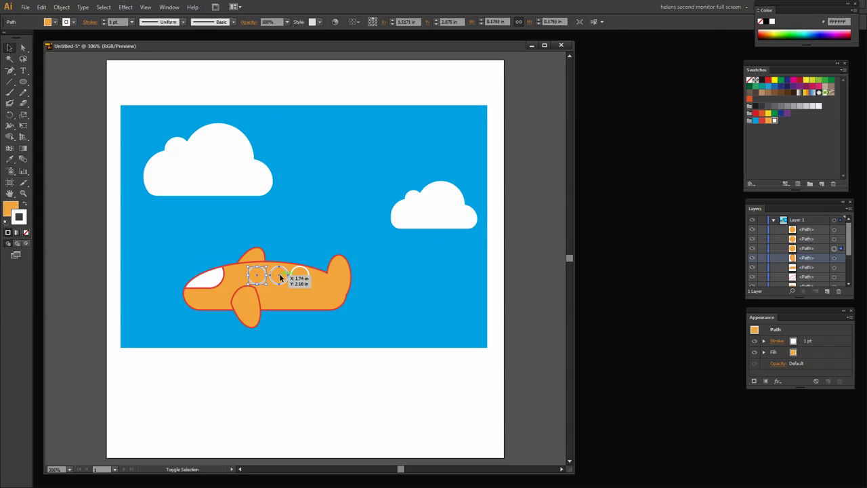
Step: Vertically center-align the three porthole circles and distribute their centres evenly
{"action": "left_click", "coordinate": [279, 274], "text": "shift"}
{"action": "left_click", "coordinate": [300, 274], "text": "shift"}
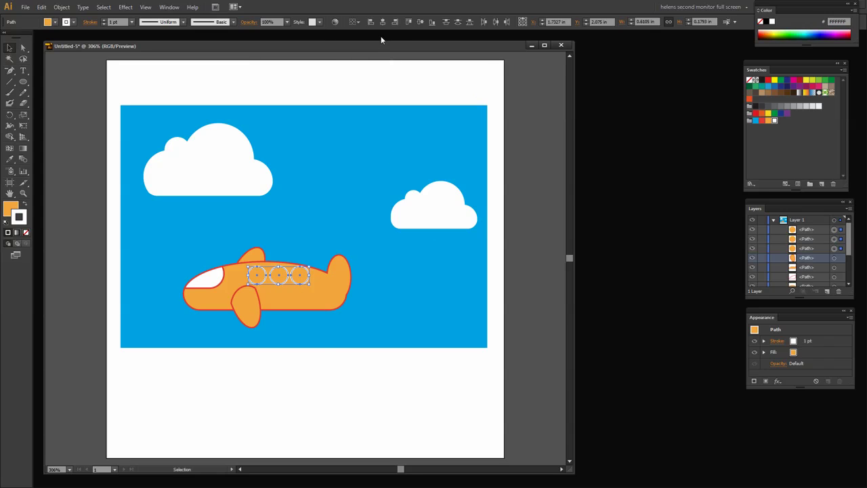
{"action": "left_click", "coordinate": [420, 22]}
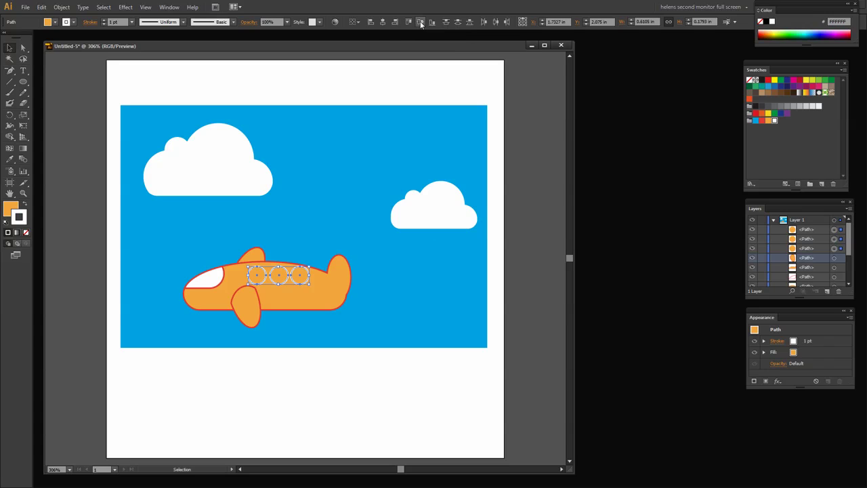
{"action": "left_click", "coordinate": [496, 23]}
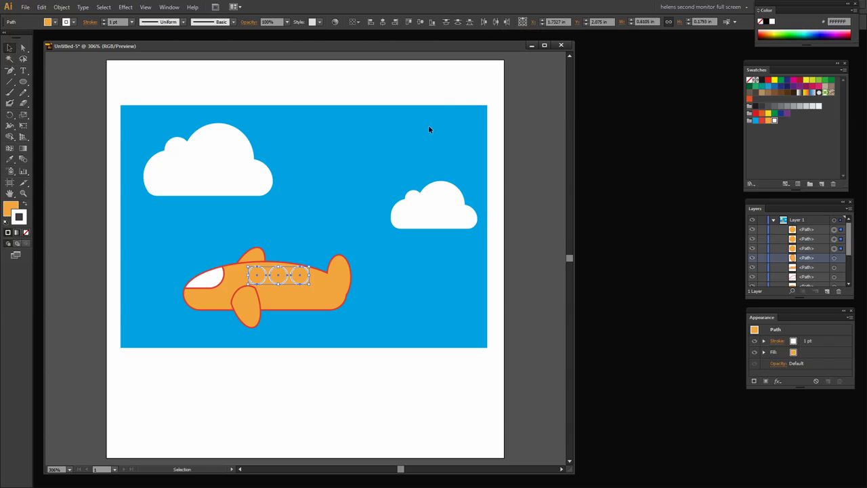
{"action": "left_click", "coordinate": [341, 310]}
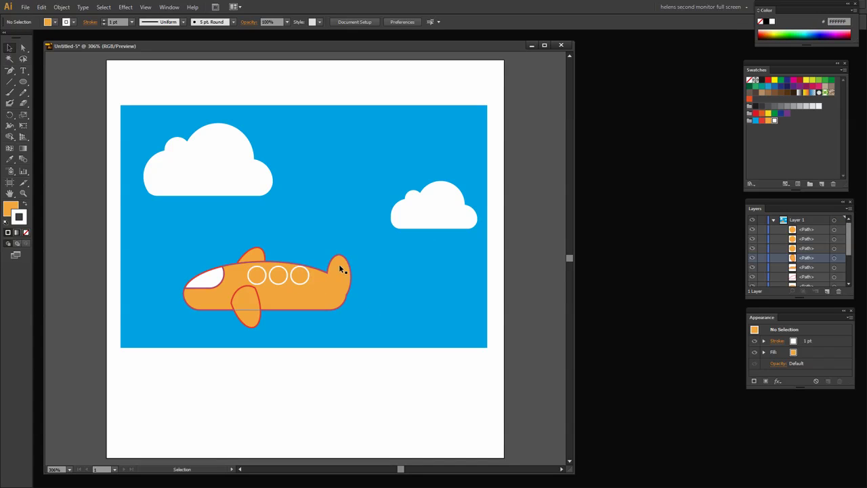
Step: Draw a small star, position it on the tail fin, and fill it red
{"action": "left_click_drag", "start_coordinate": [23, 81], "coordinate": [60, 125]}
{"action": "left_click_drag", "start_coordinate": [367, 265], "coordinate": [372, 276]}
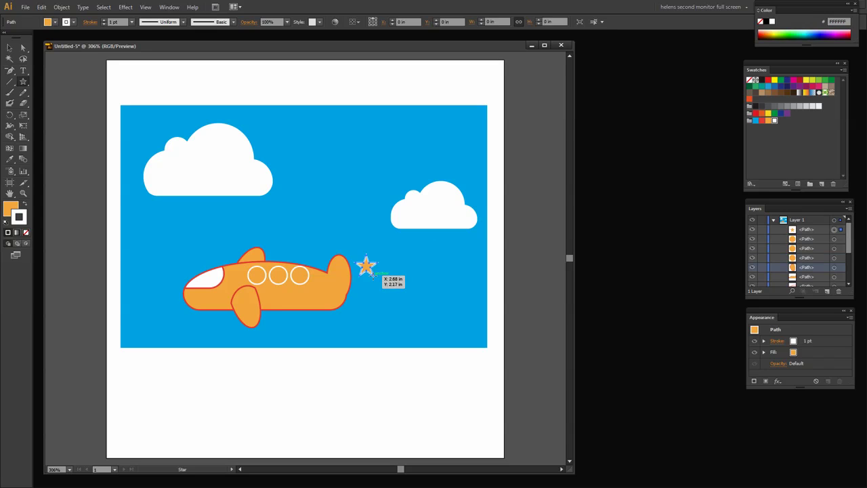
{"action": "key", "text": "v"}
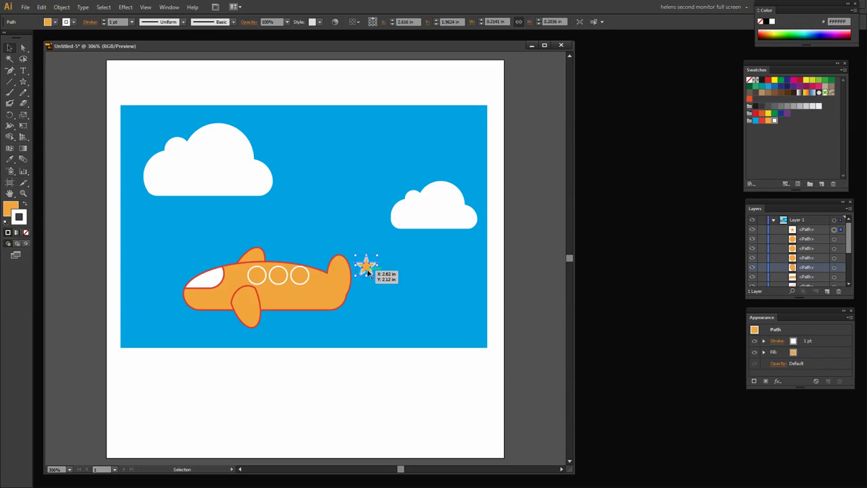
{"action": "left_click_drag", "start_coordinate": [367, 267], "coordinate": [338, 271]}
{"action": "left_click", "coordinate": [368, 309]}
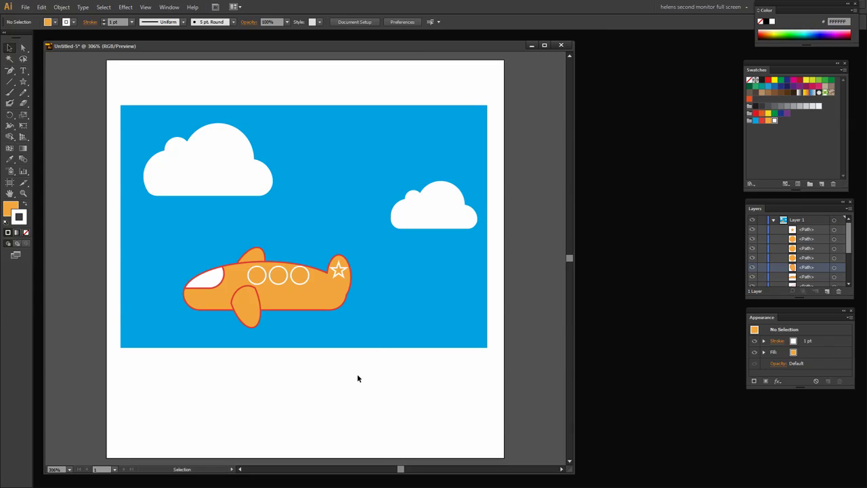
{"action": "left_click_drag", "start_coordinate": [761, 120], "coordinate": [338, 270]}
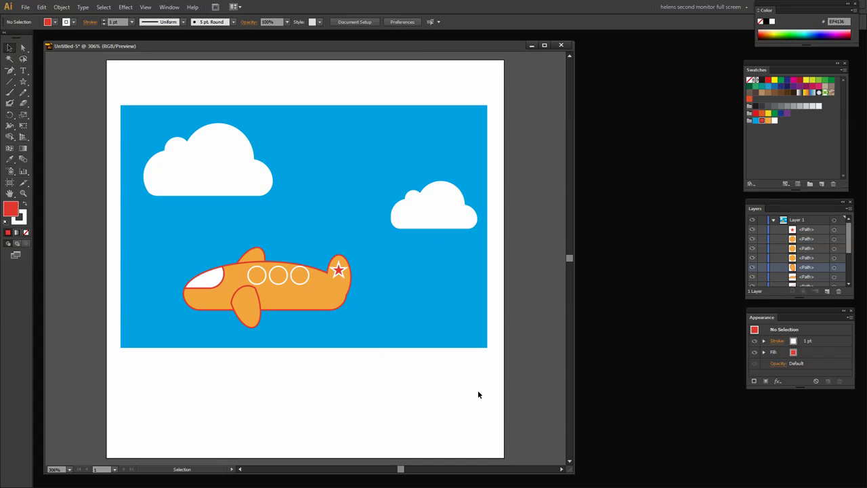